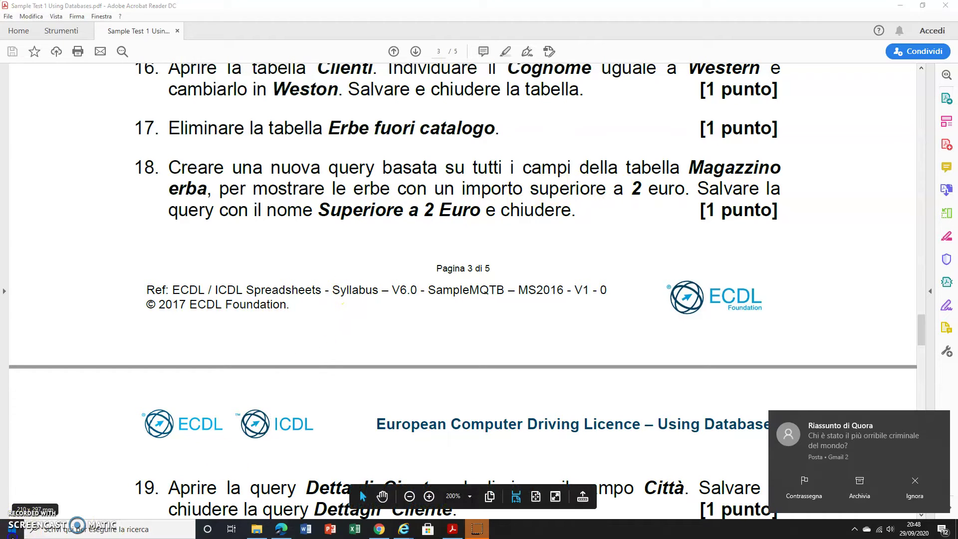
Launch Access 2013 from the Microsoft Office 2013 program group.
left_click(12, 530)
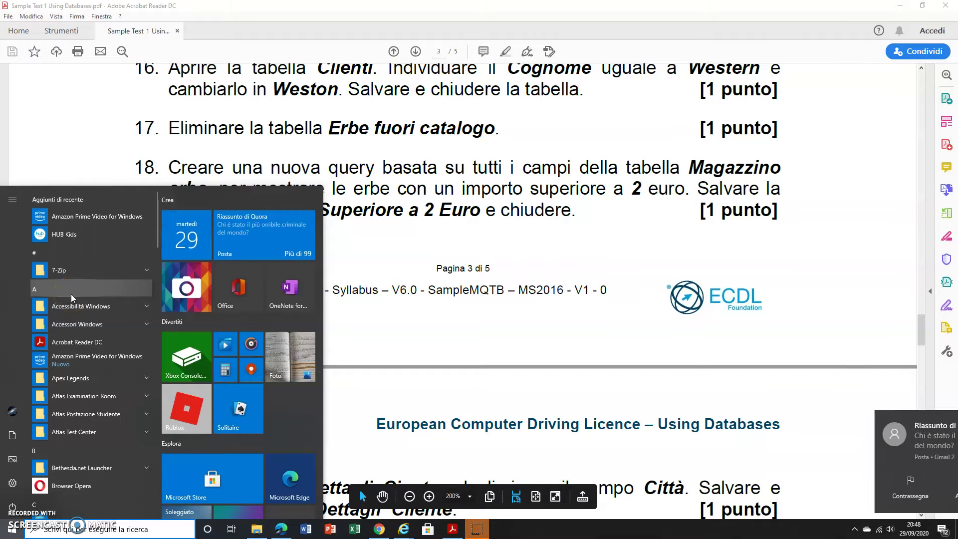
left_click(91, 291)
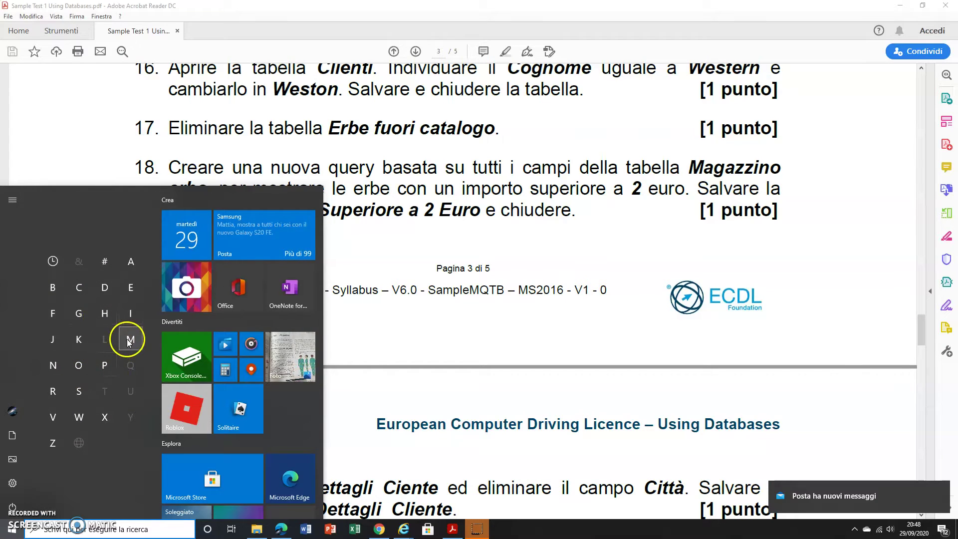
left_click(130, 340)
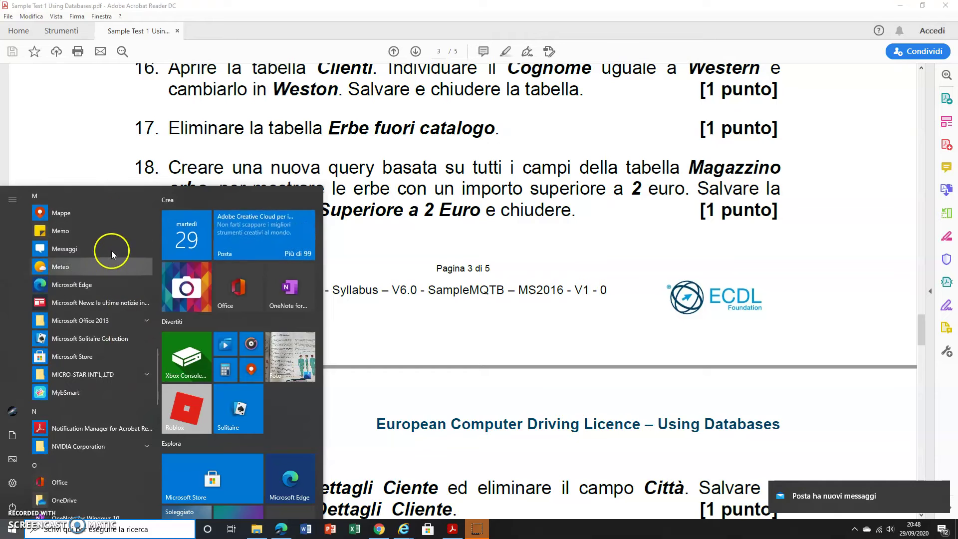
left_click(145, 320)
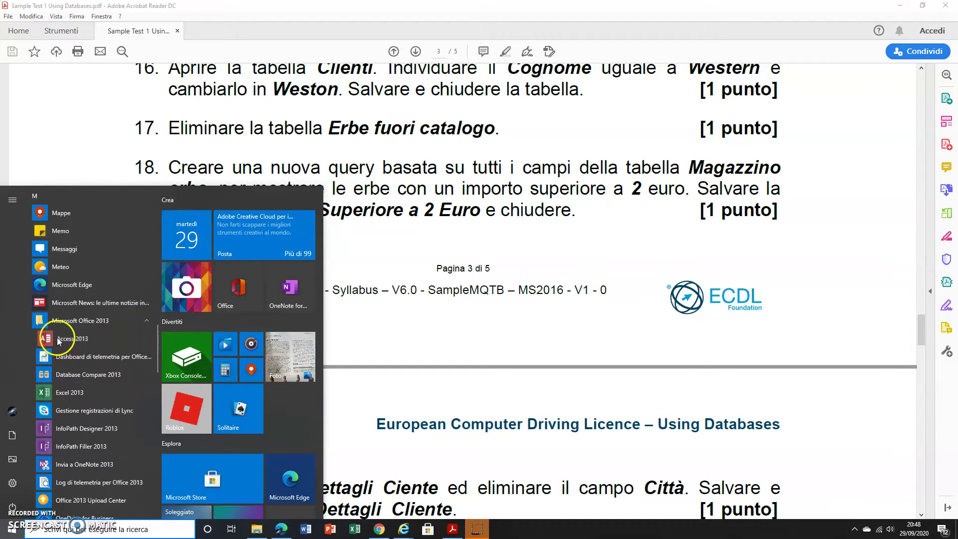
left_click(59, 341)
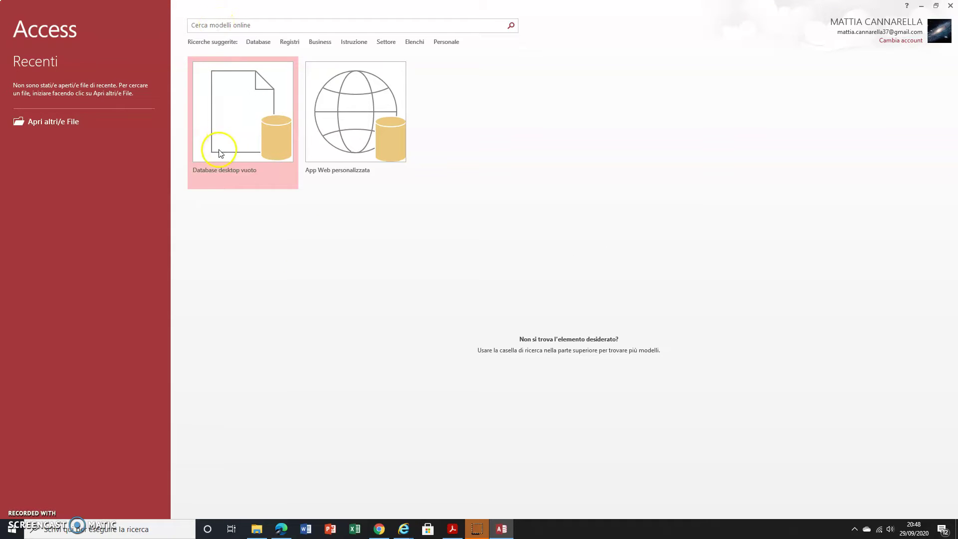
Start opening an existing database stored on the computer from the Documenti folder.
left_click(37, 124)
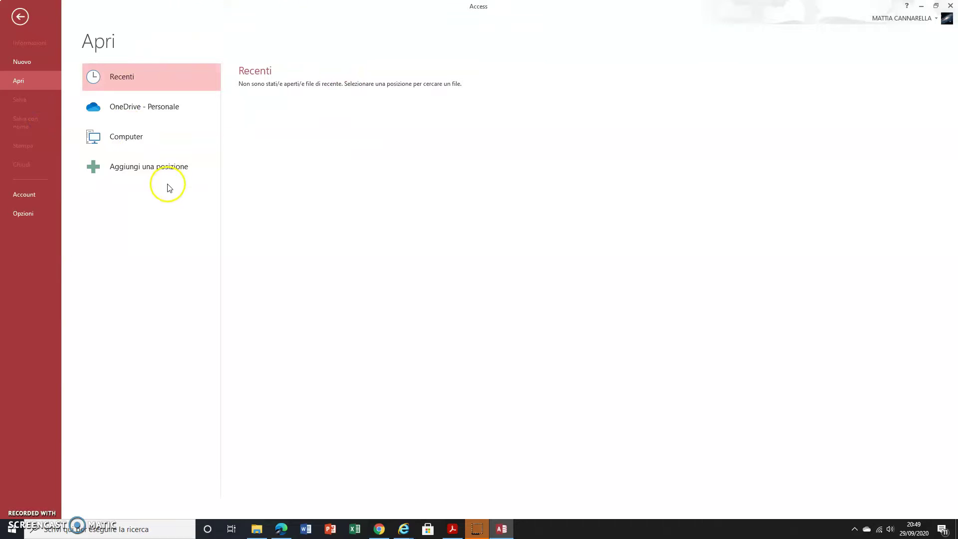
left_click(121, 136)
left_click(264, 164)
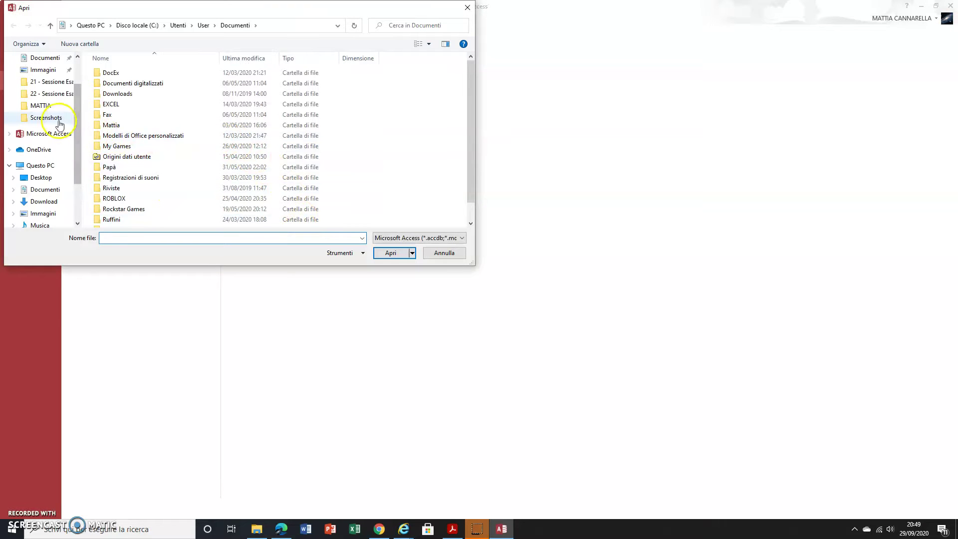
left_click(44, 177)
double_click(109, 74)
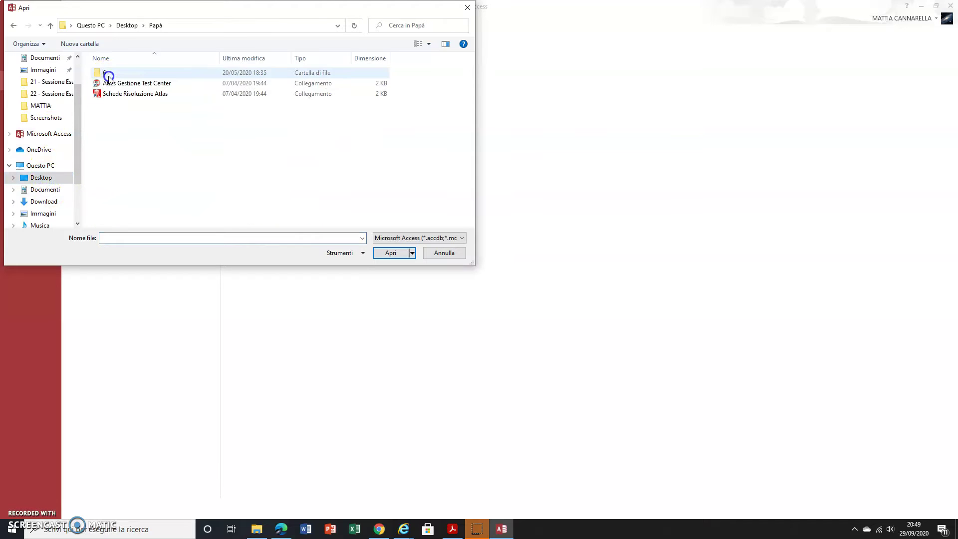
left_click(111, 114)
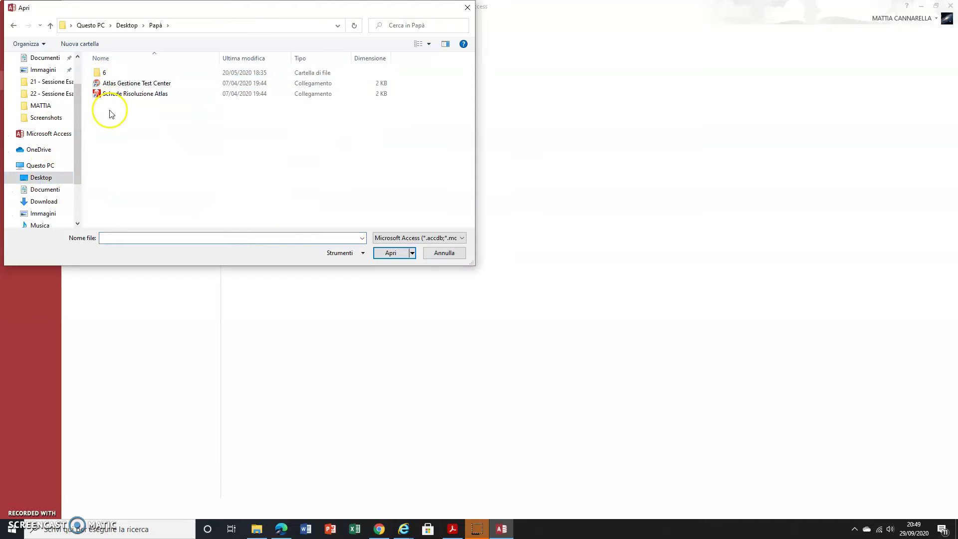
Browse to the Sample Test ECDL MSoffice 6.0 folder under Documenti, Papà, ECDL, ST.
left_click(52, 191)
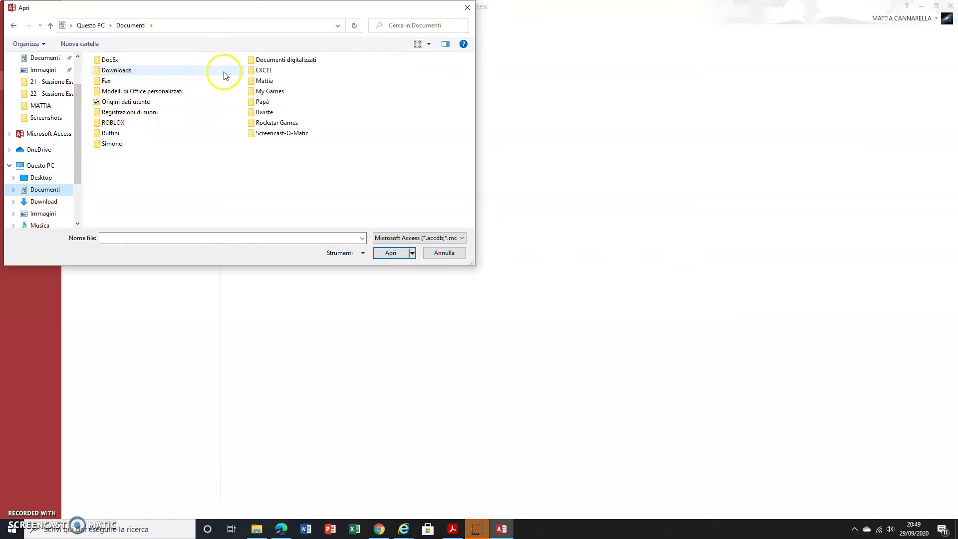
double_click(256, 101)
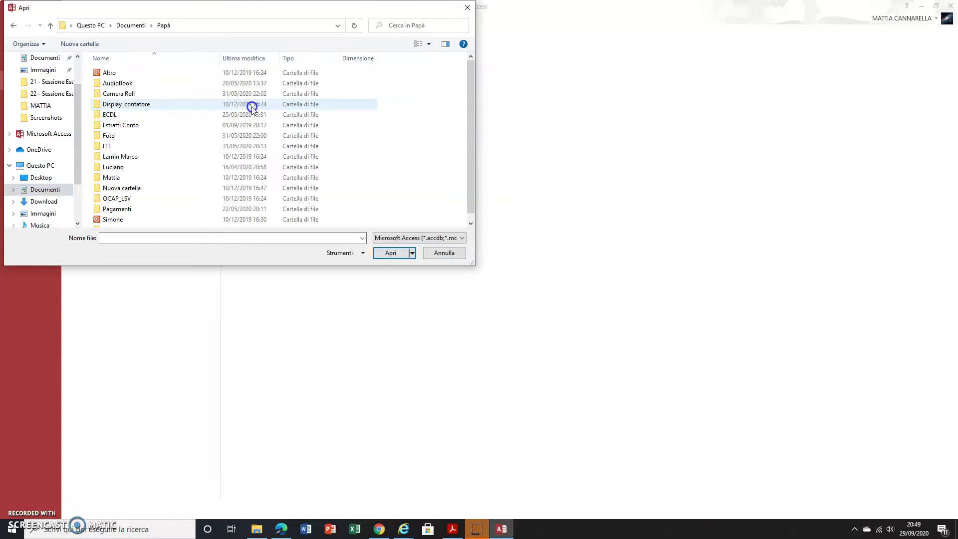
double_click(109, 116)
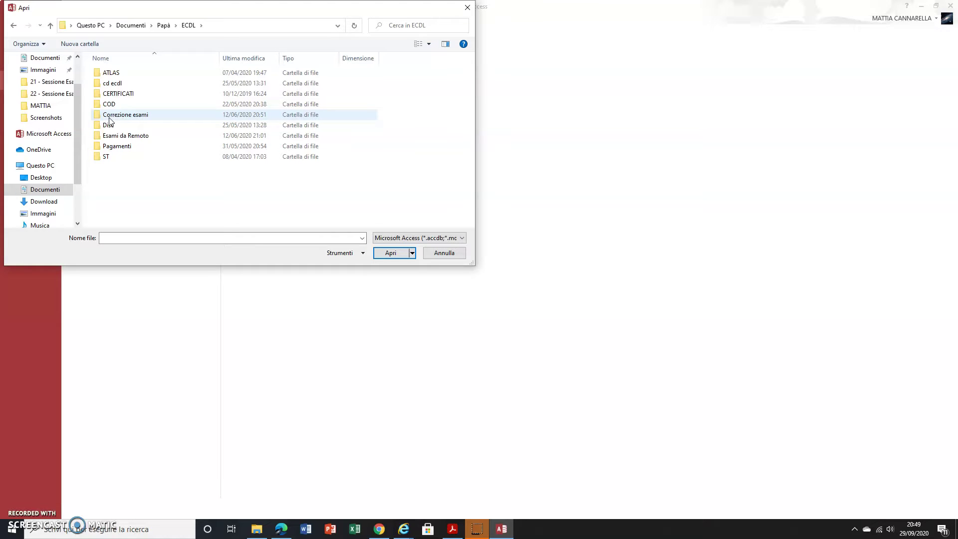
left_click(113, 138)
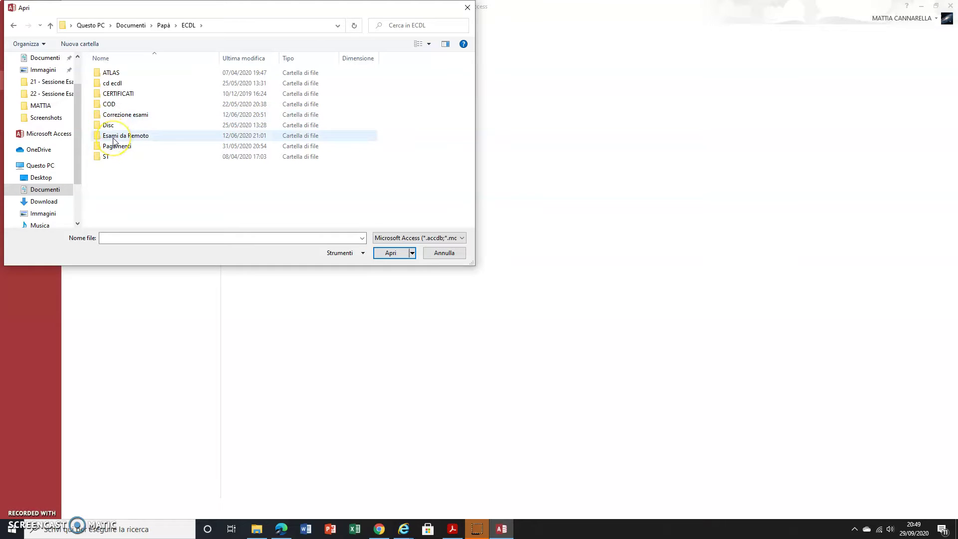
left_click(134, 94)
left_click(132, 82)
left_click(132, 105)
left_click(134, 145)
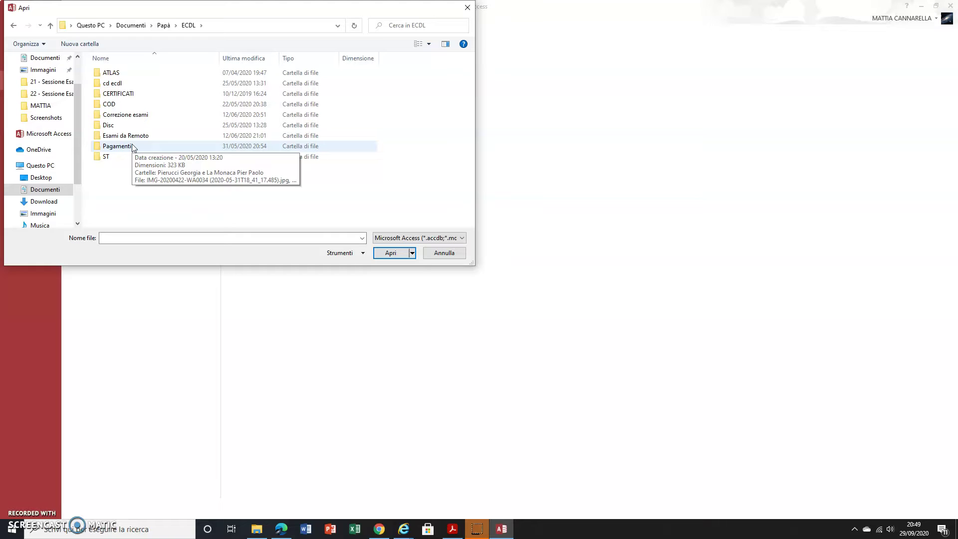
double_click(120, 158)
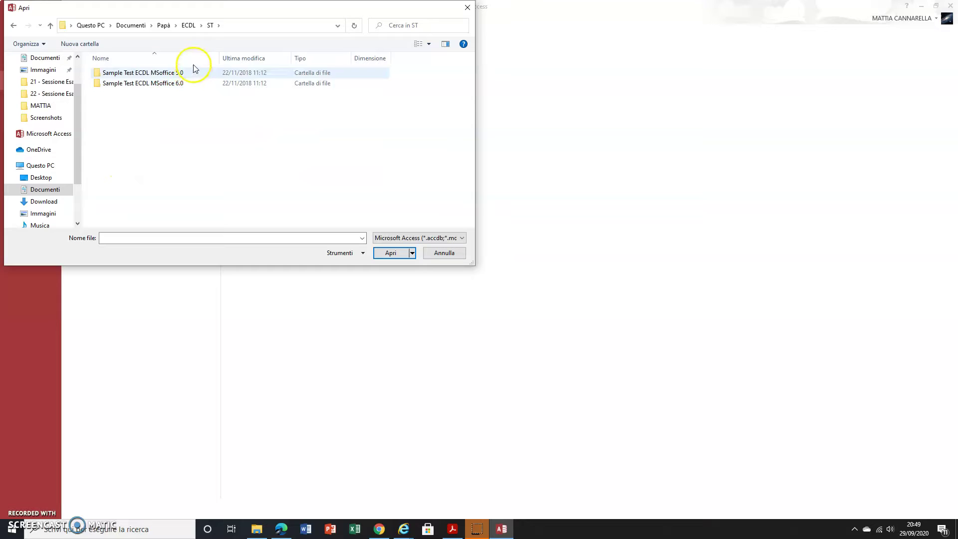
double_click(167, 83)
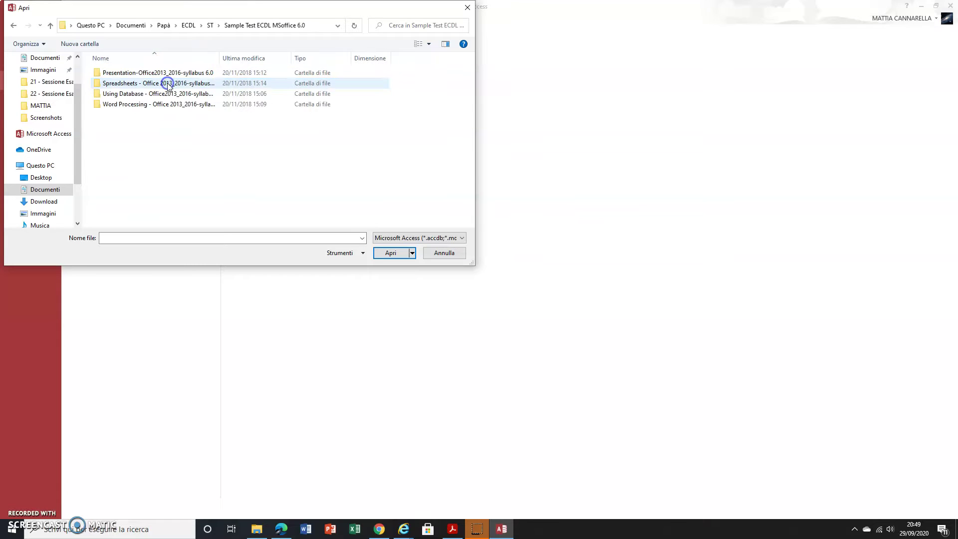
Open Erba del giardino.accdb from the Sample Test 1 folder of the Using Database set and enable its content.
left_click(125, 94)
double_click(125, 93)
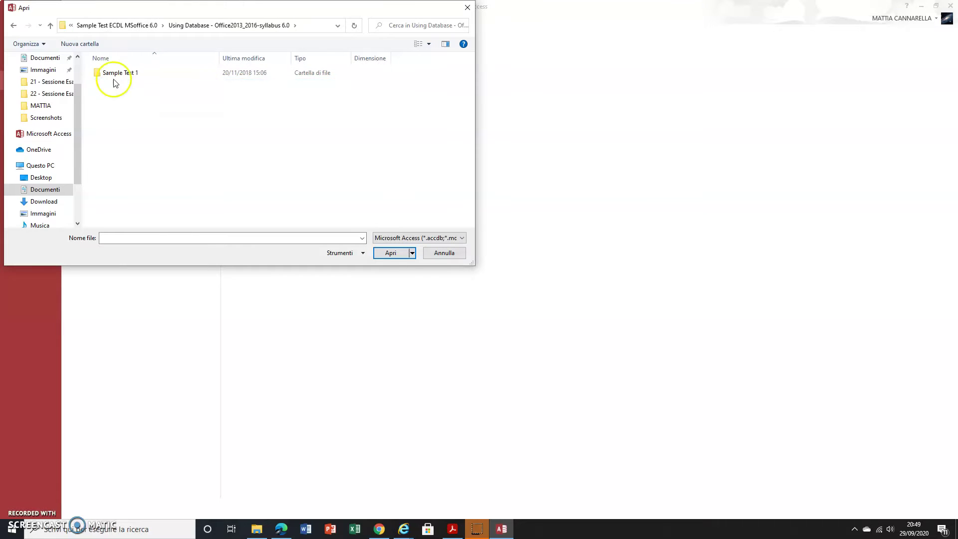
double_click(114, 73)
left_click(131, 72)
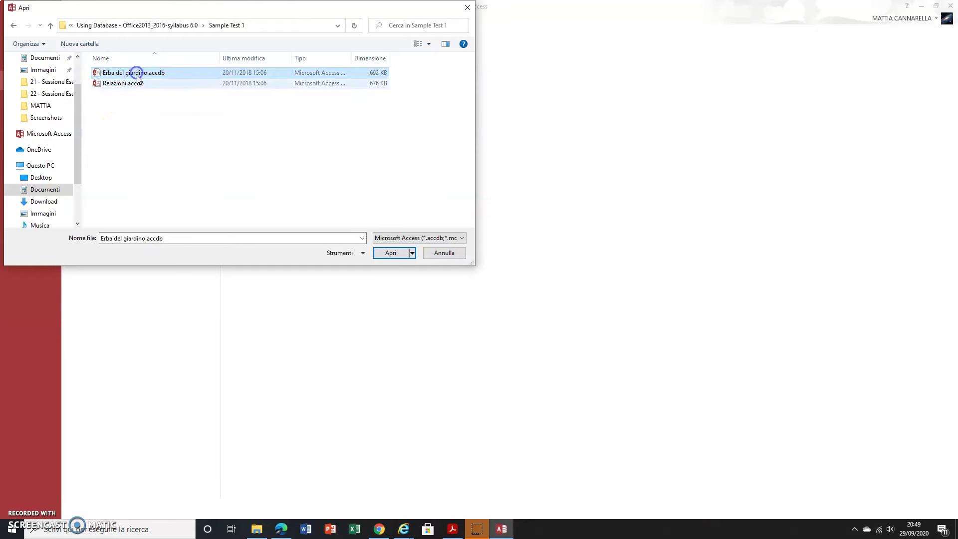
left_click(391, 253)
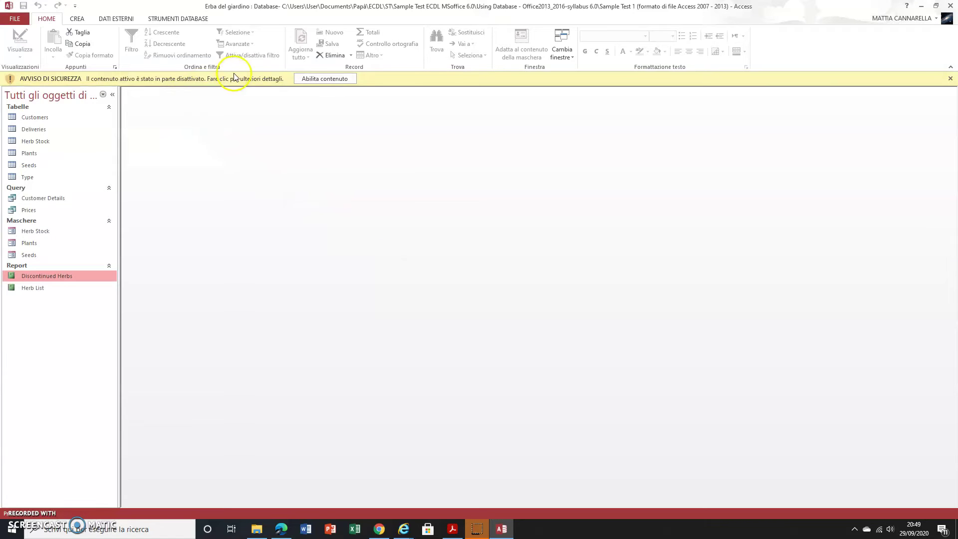
left_click(330, 79)
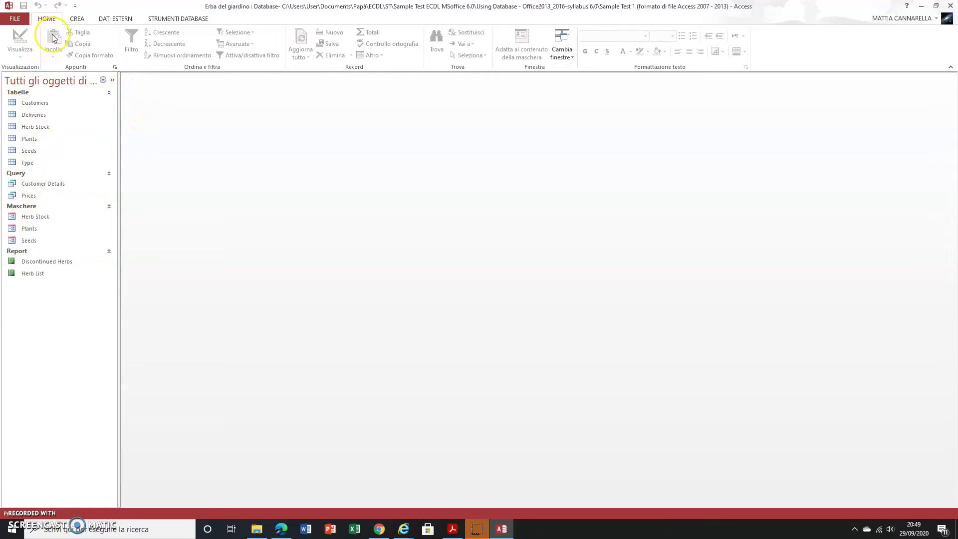
Create a new query in Design view and add only the Herb Stock table to it.
left_click(85, 22)
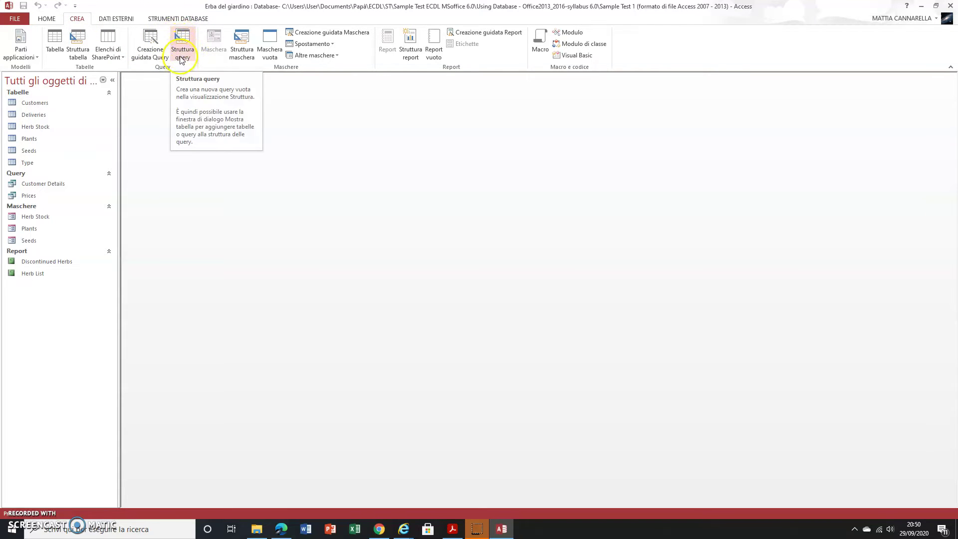
left_click(183, 40)
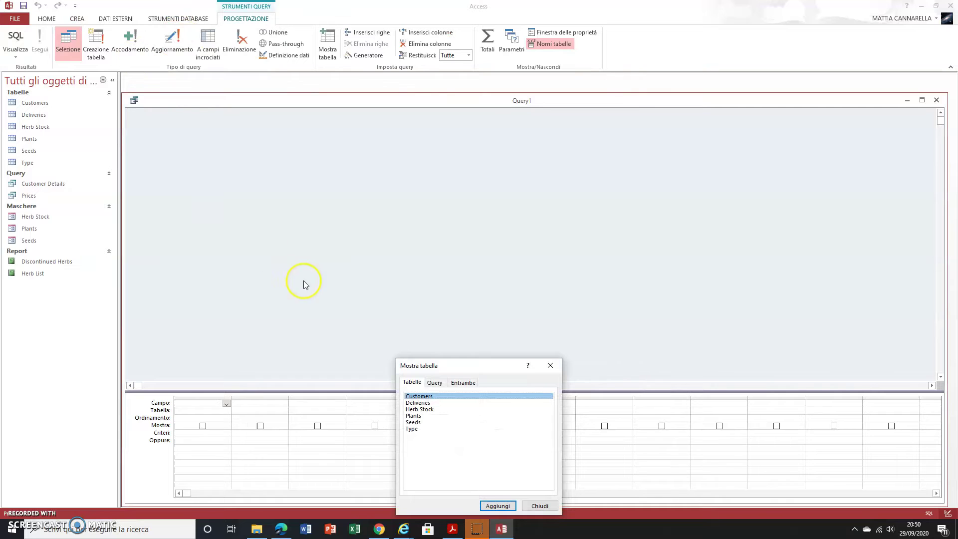
left_click_drag(451, 366, 313, 144)
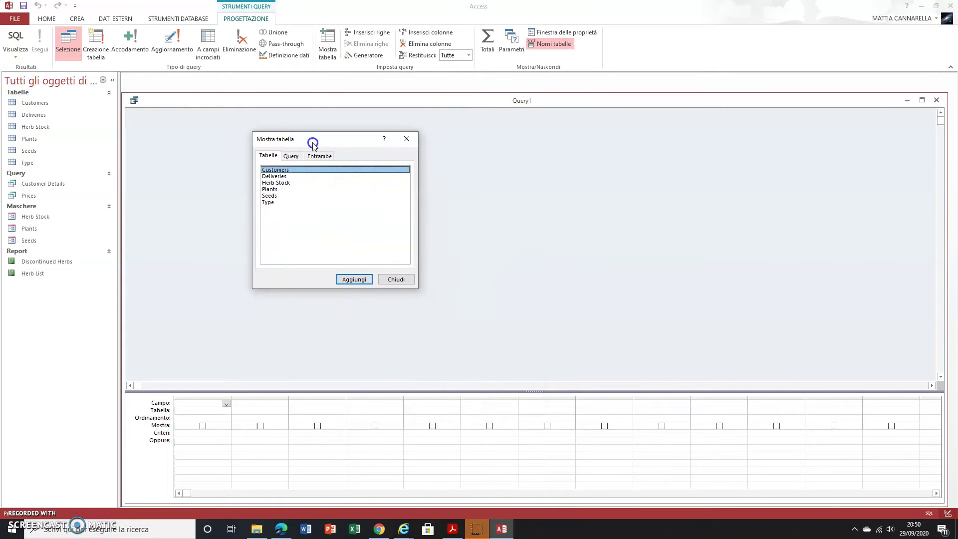
left_click(277, 183)
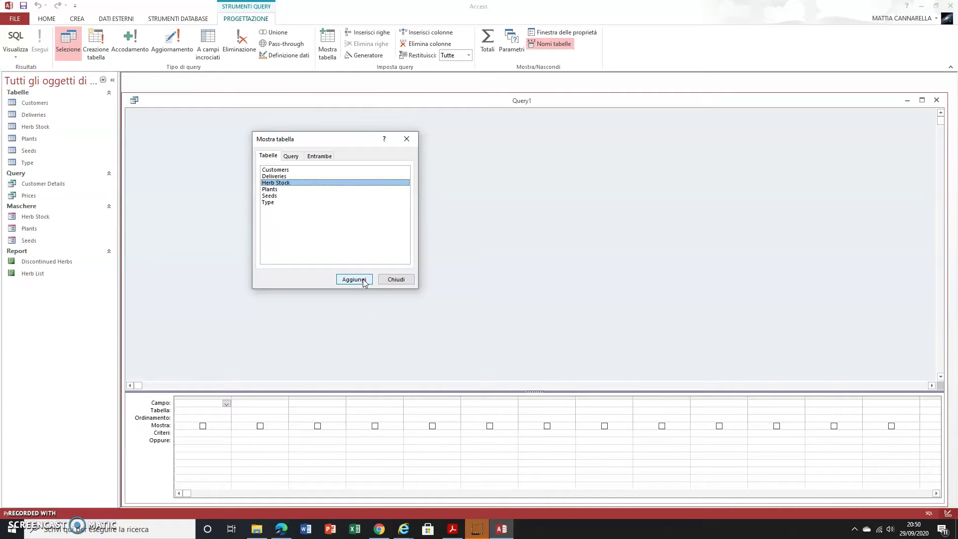
left_click(272, 182)
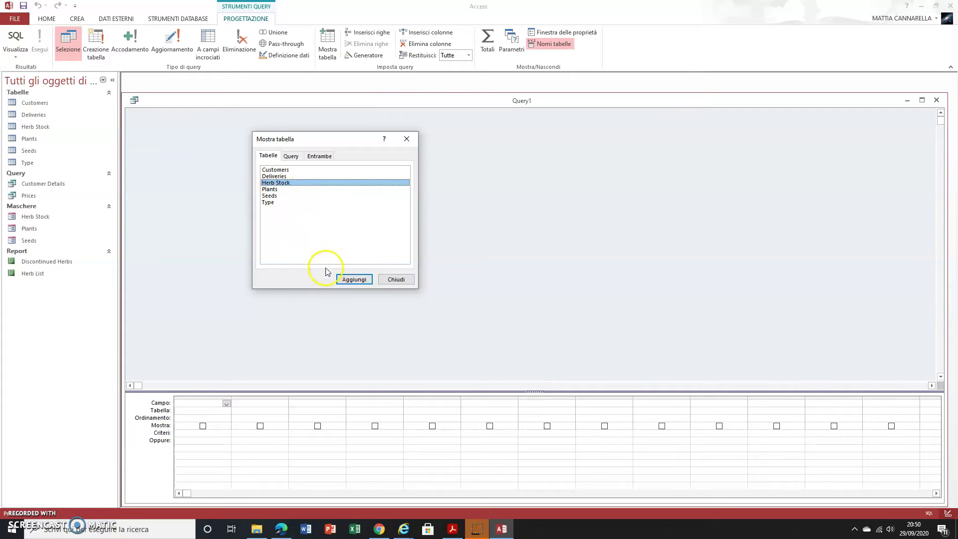
left_click(349, 279)
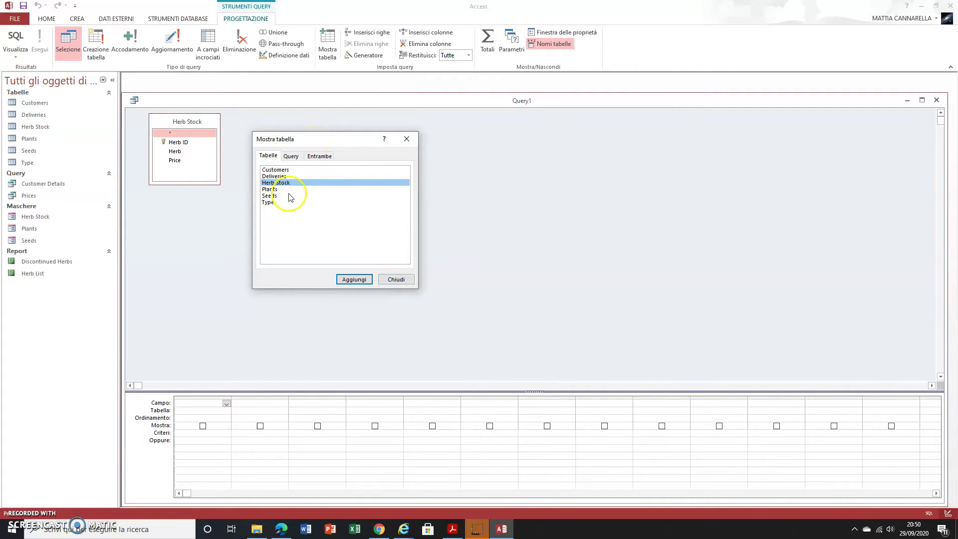
left_click(291, 156)
left_click(320, 156)
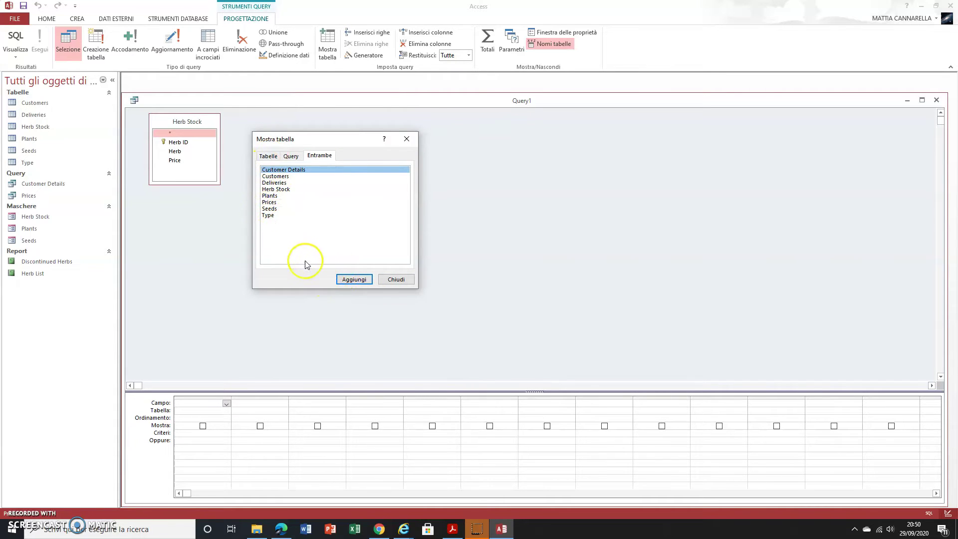
left_click(397, 280)
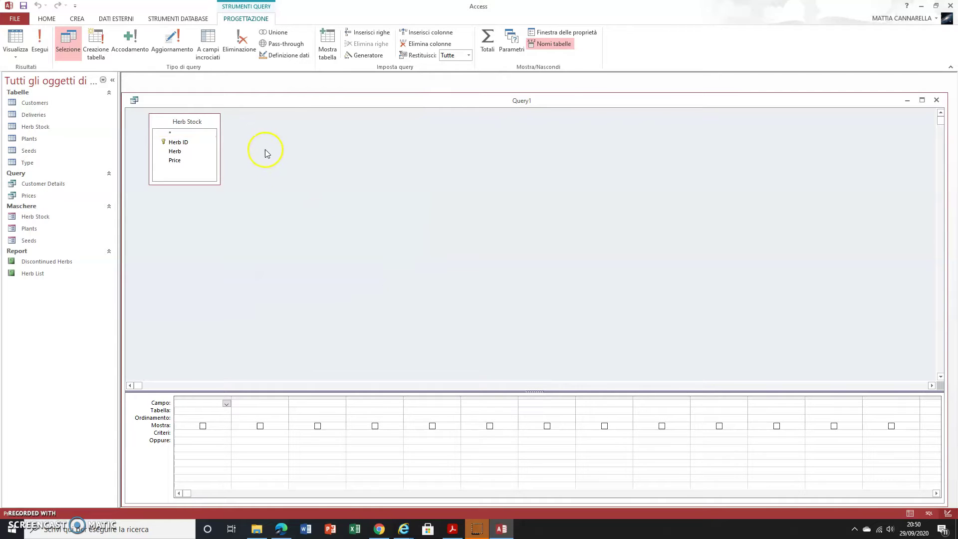
Add the Herb ID, Herb and Price fields of Herb Stock to the first three columns of the query grid.
double_click(179, 143)
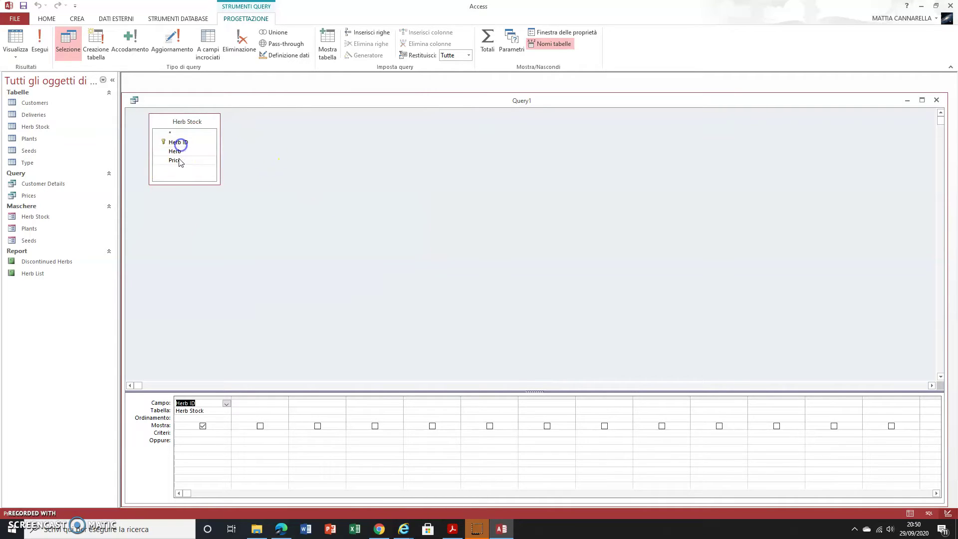
double_click(176, 151)
double_click(180, 161)
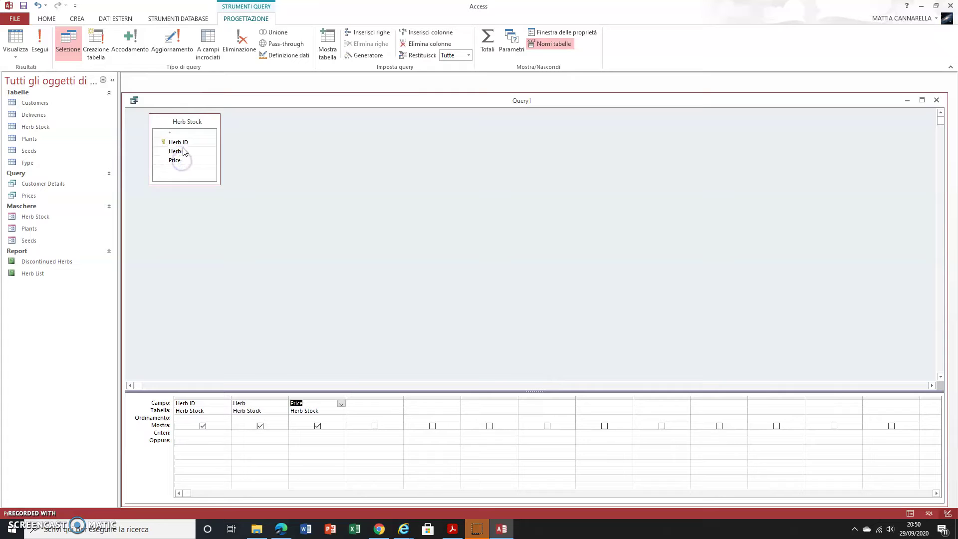
Place the Herb ID field in the query grid's fifth column and the Herb field in its sixth column.
left_click_drag(184, 144, 387, 356)
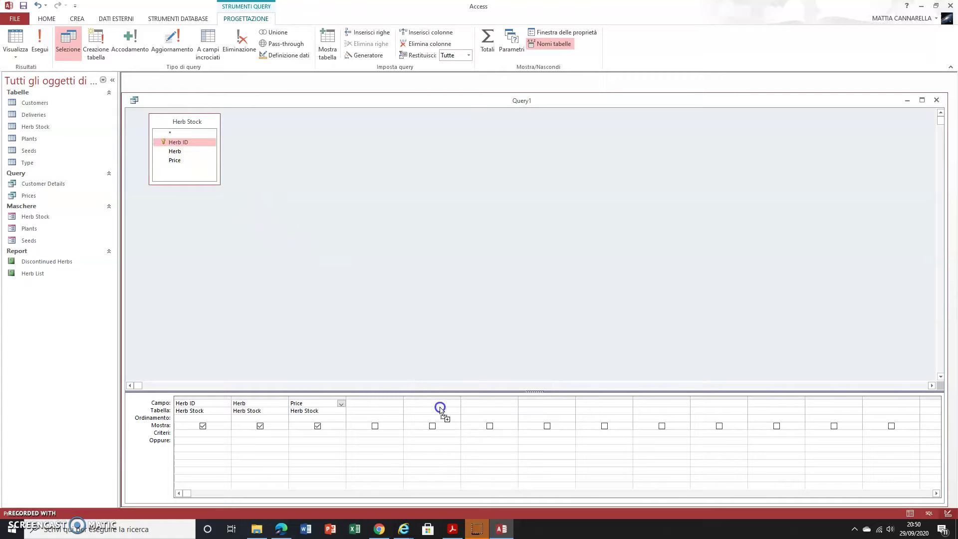
left_click_drag(440, 407, 442, 411)
left_click_drag(175, 151, 483, 404)
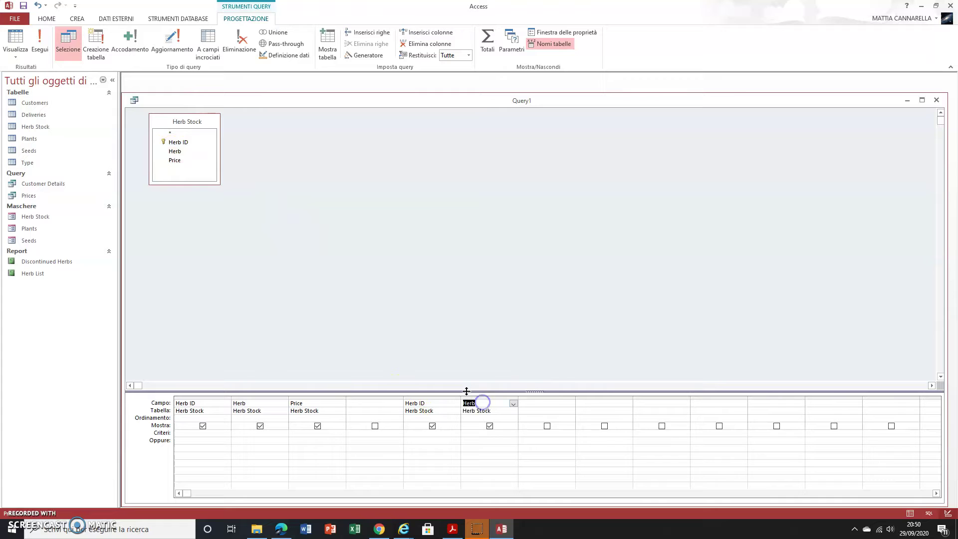
Choose Herb Stock as the table for the query grid's eighth column and Herb ID as the field for the ninth.
left_click(621, 403)
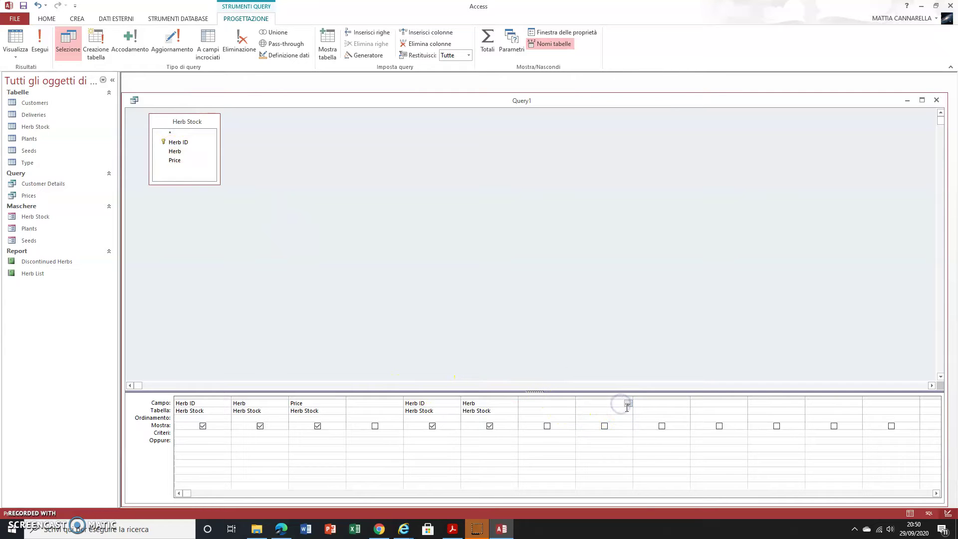
left_click(628, 411)
left_click(614, 421)
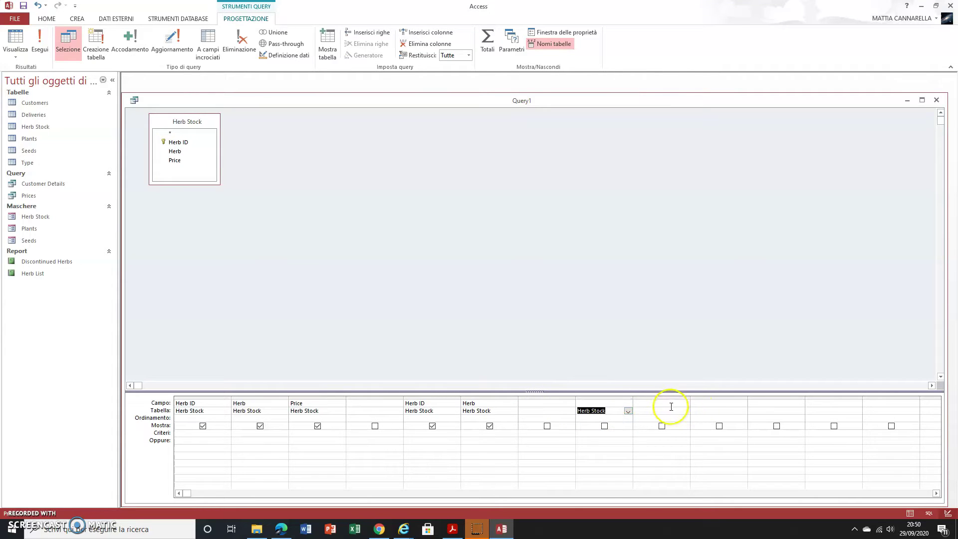
left_click(674, 405)
left_click(686, 404)
left_click(652, 420)
Set Herb as the eighth column's field and delete the query grid's fifth through ninth columns.
left_click(627, 404)
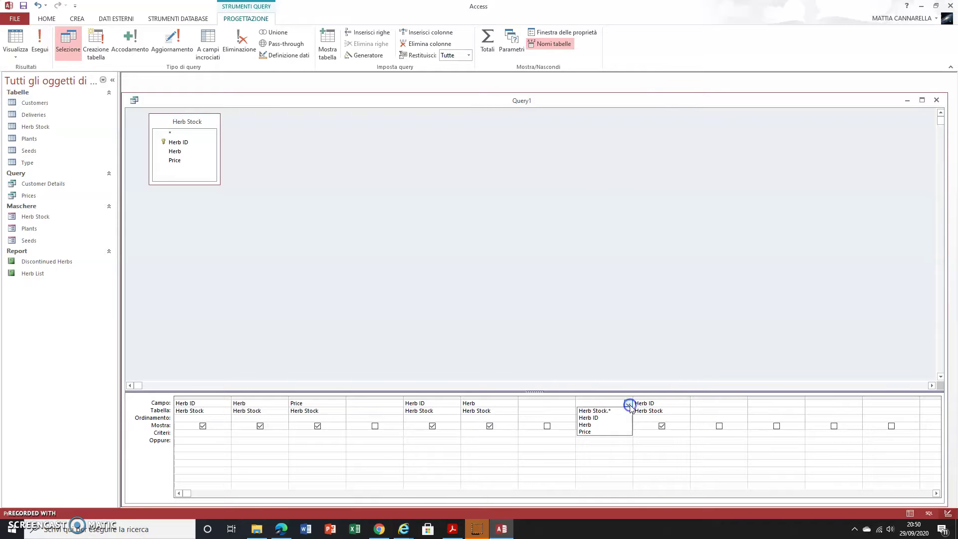
left_click(608, 426)
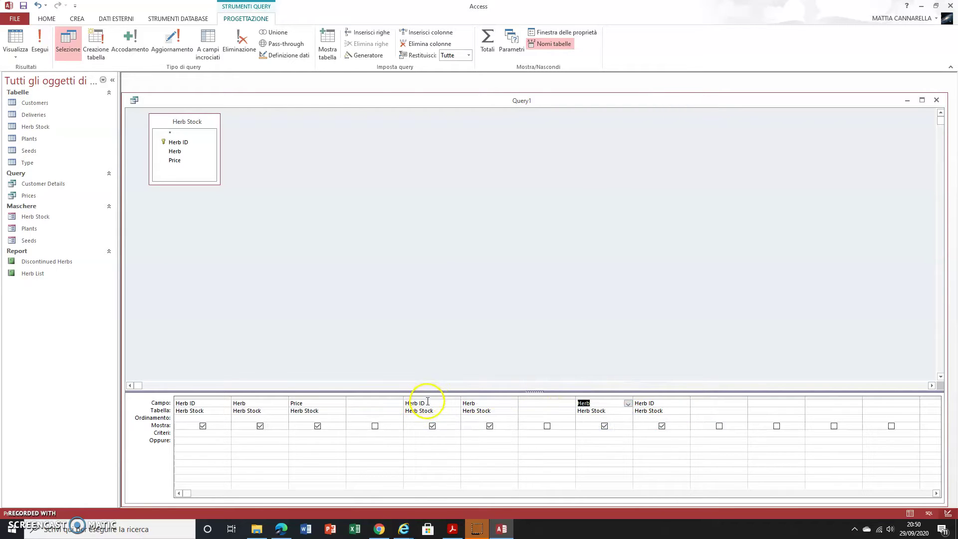
left_click_drag(426, 398, 643, 398)
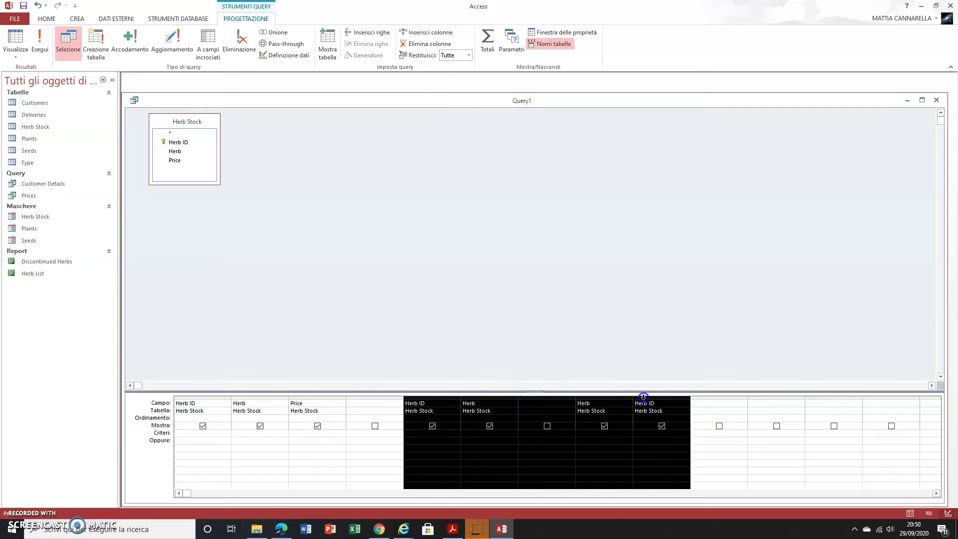
key("Delete")
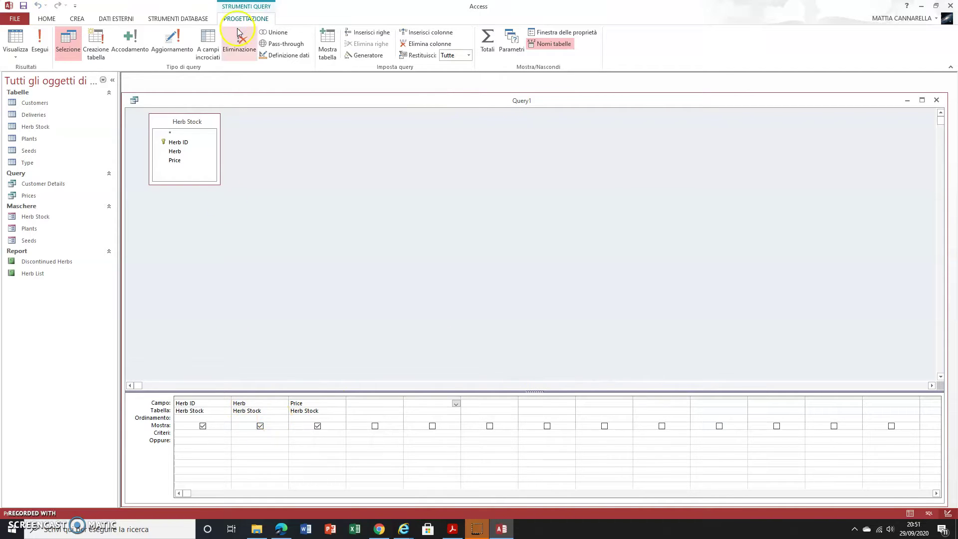
Run the query to view its records as a datasheet and return to Design view.
left_click(42, 40)
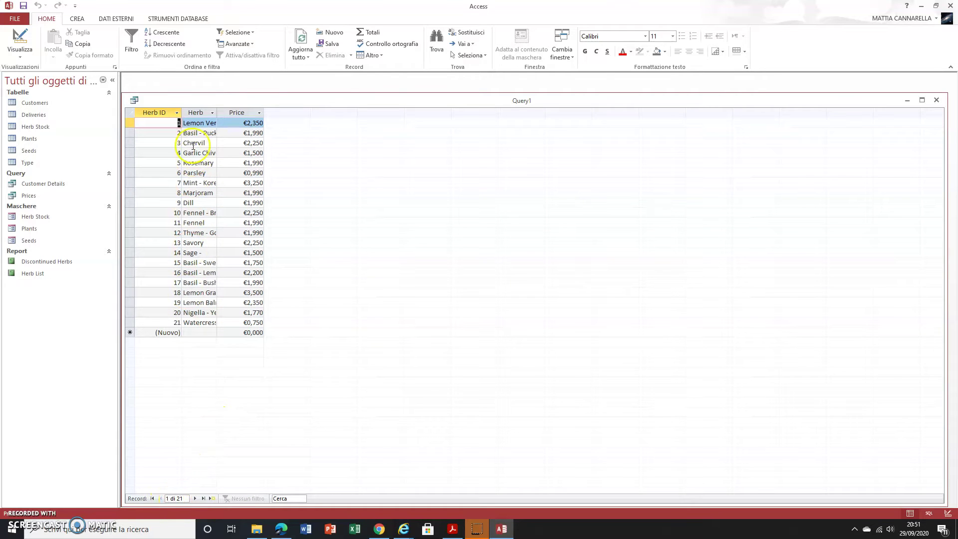
left_click(9, 42)
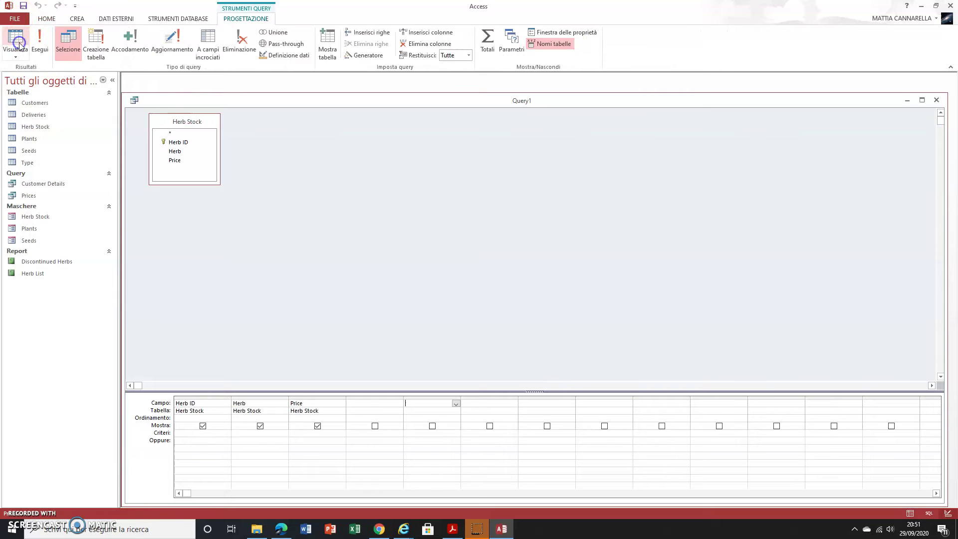
left_click(14, 42)
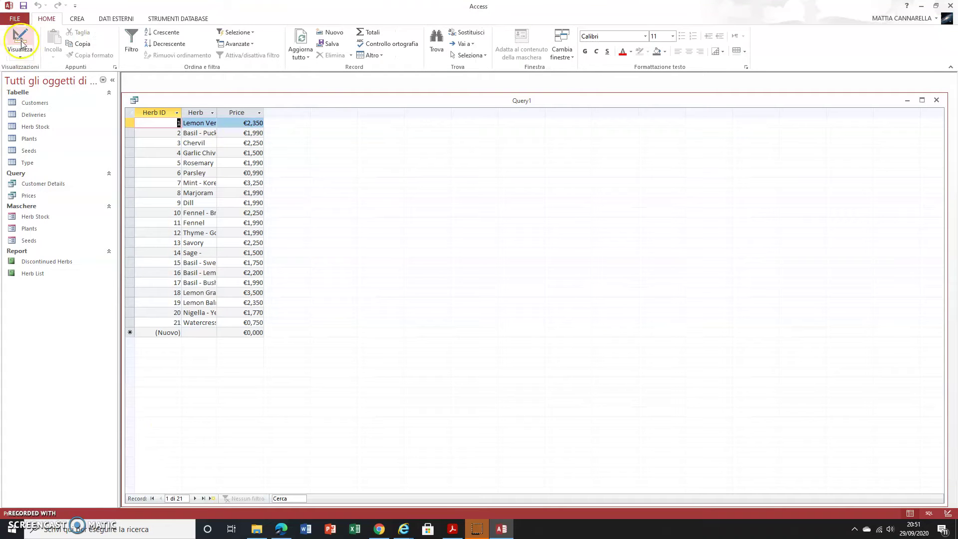
left_click(20, 56)
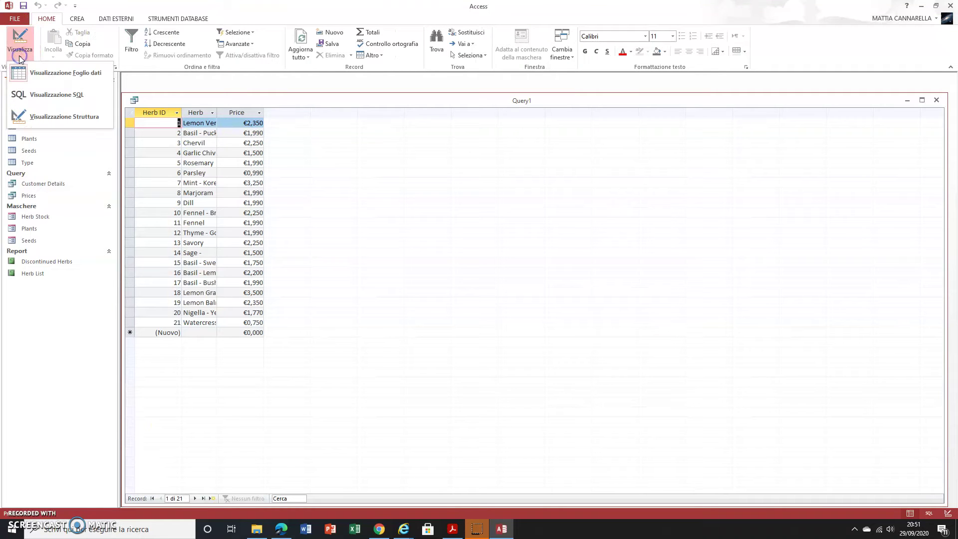
left_click(34, 118)
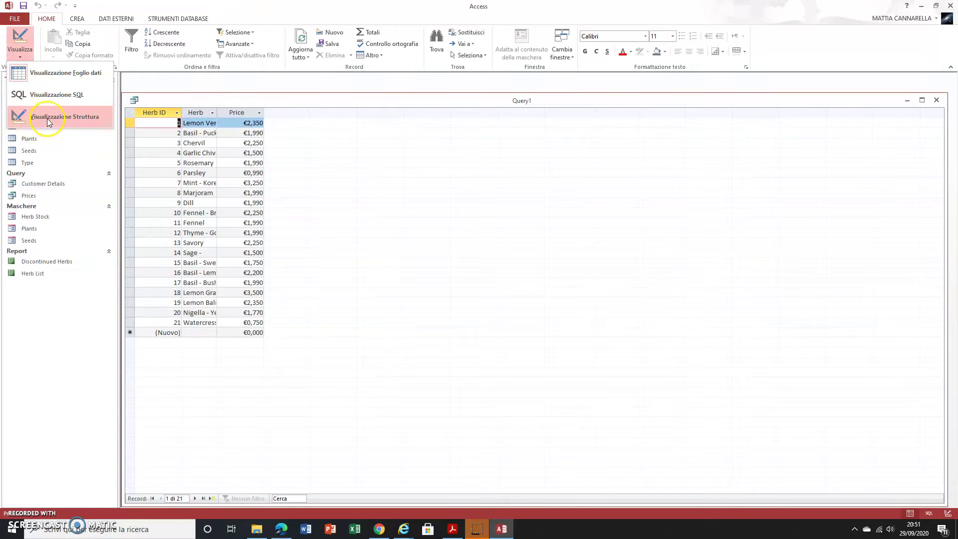
left_click(77, 116)
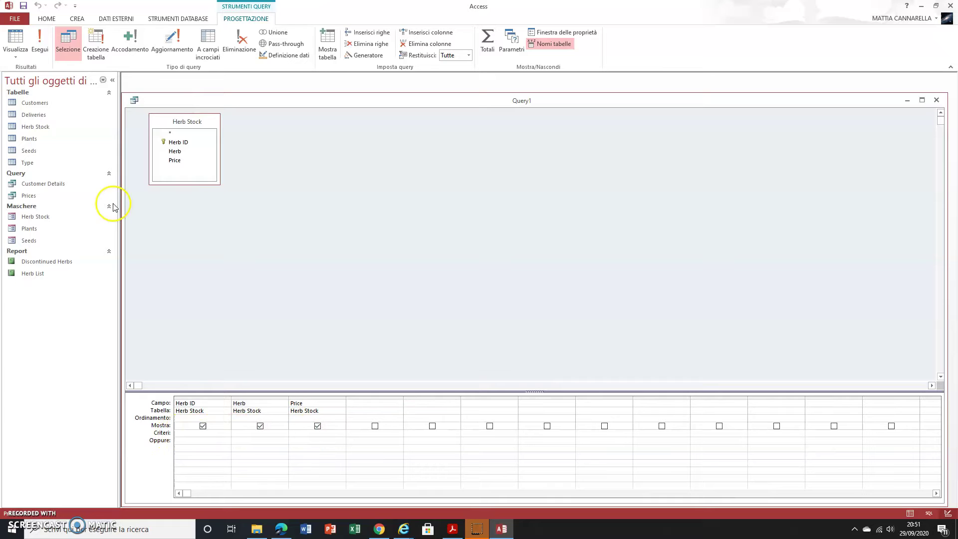
Check exercise 18 in the Adobe Acrobat Reader PDF, set the Access query's Price criterion to >2, and display the matching records.
key("alt+Tab")
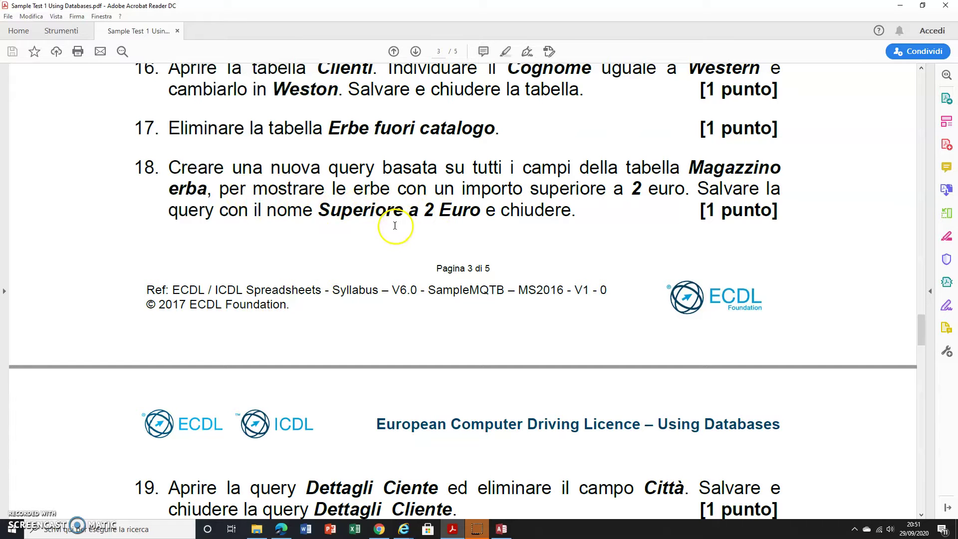
key("alt+Tab")
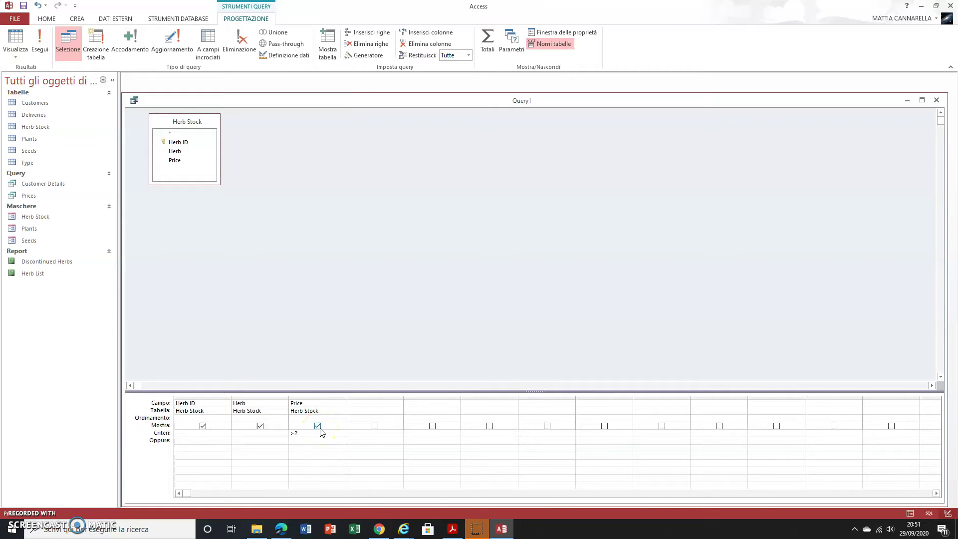
left_click(40, 40)
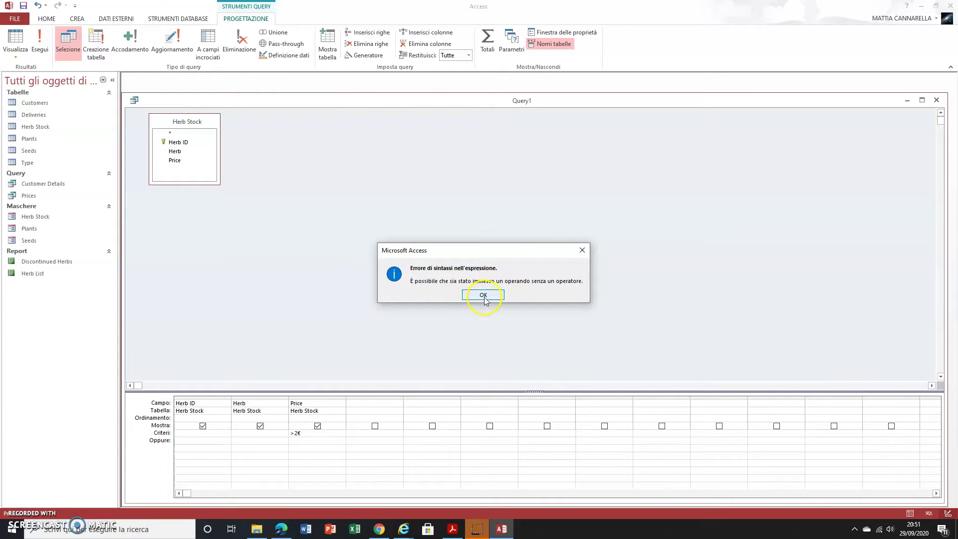
left_click(485, 296)
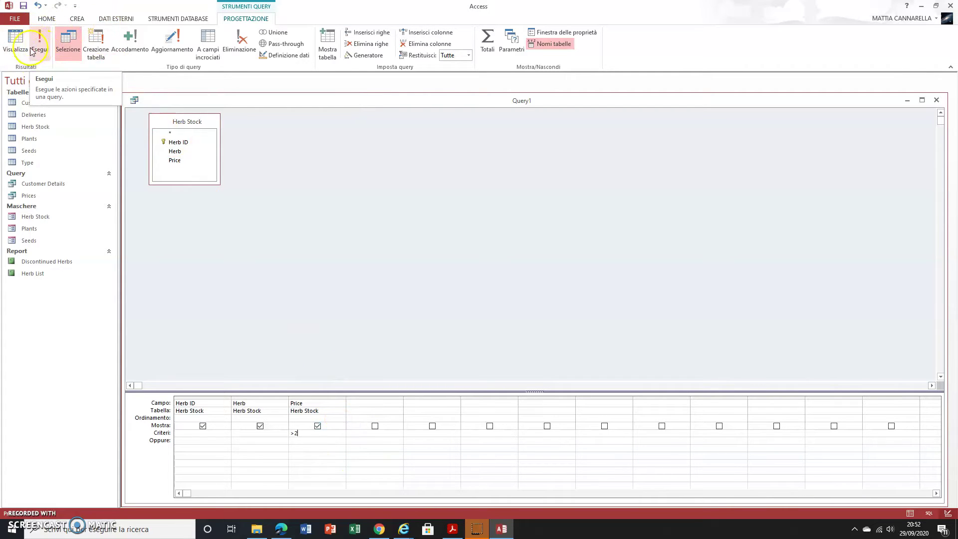
left_click(15, 40)
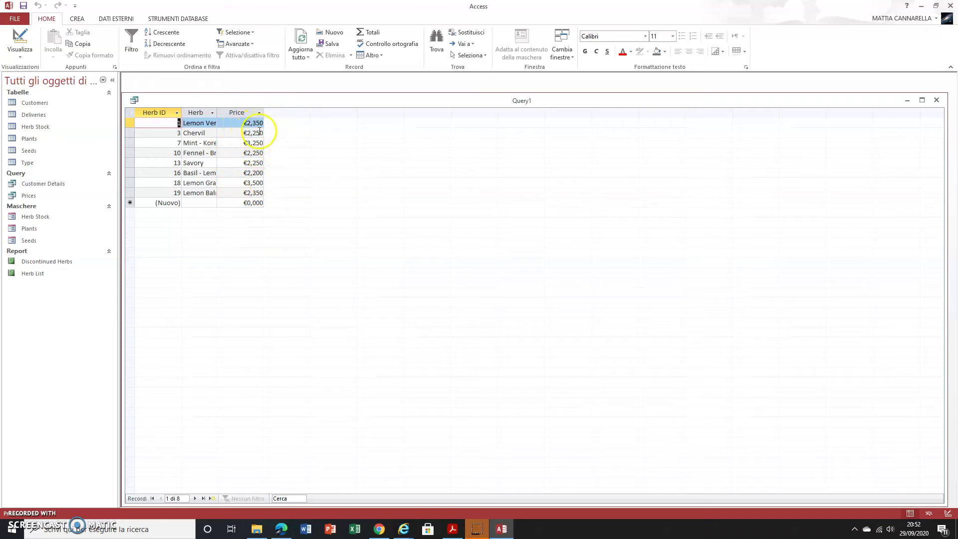
Save the query as sup 2€, then close and reopen it.
left_click(24, 6)
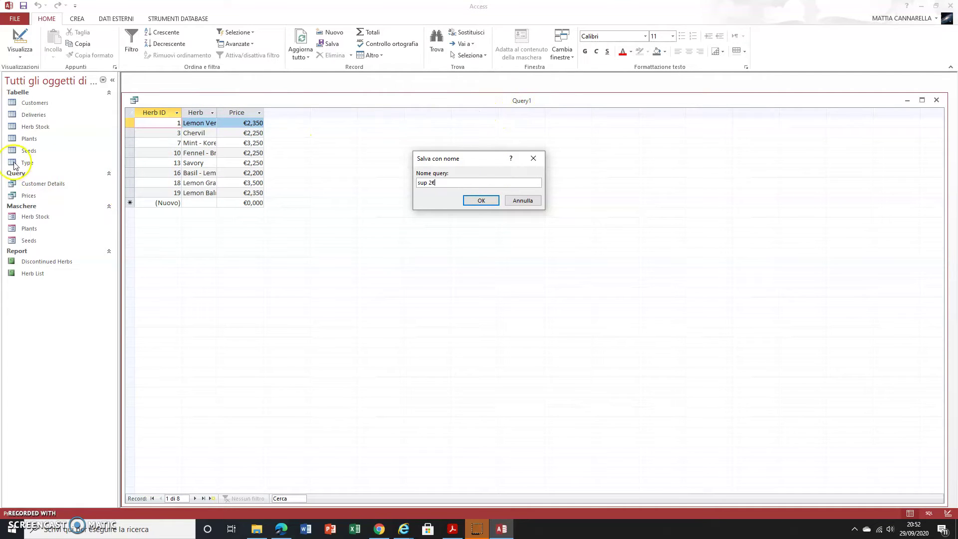
left_click(482, 200)
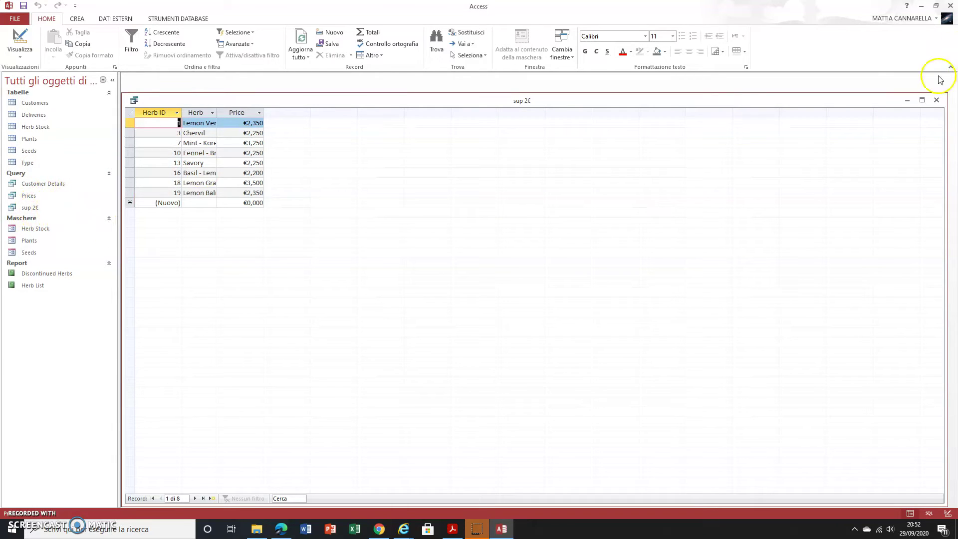
left_click(938, 101)
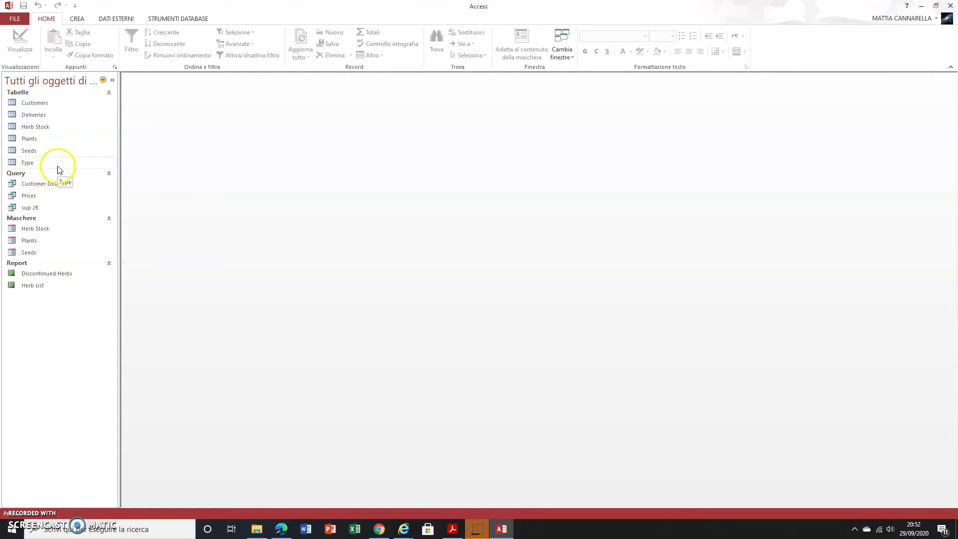
double_click(35, 209)
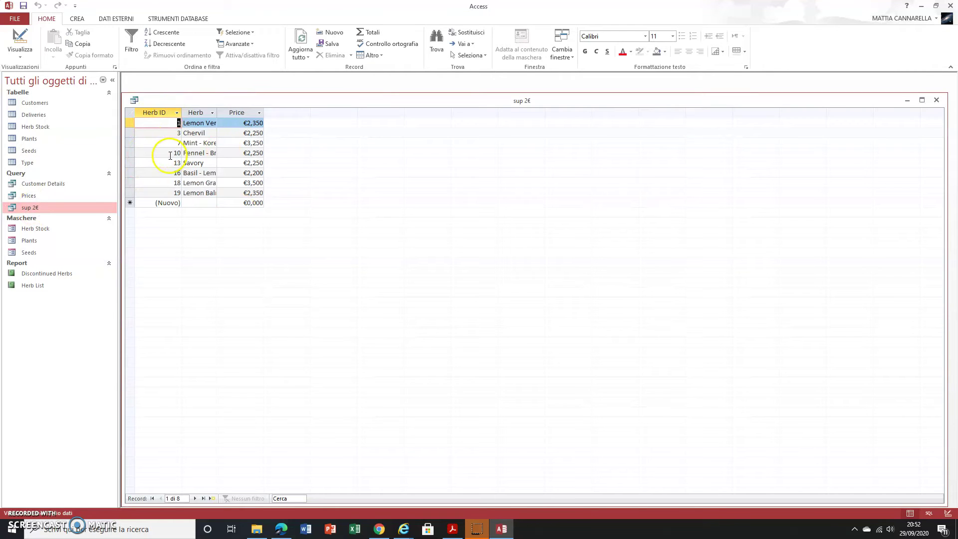
Switch to the Sample Test 1 PDF in Adobe Acrobat Reader and read exercises 19 to 21.
key("alt+Tab")
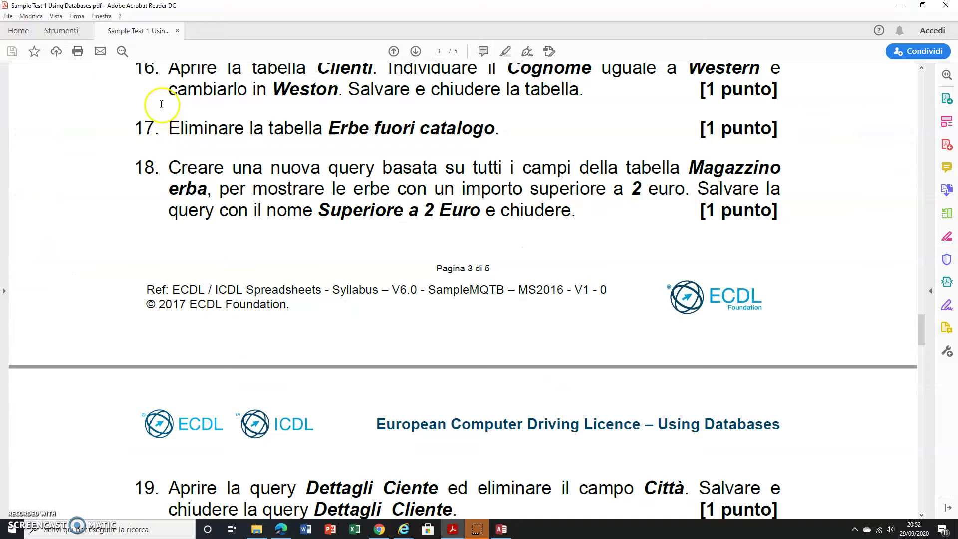
scroll(318, 334, "down", 6)
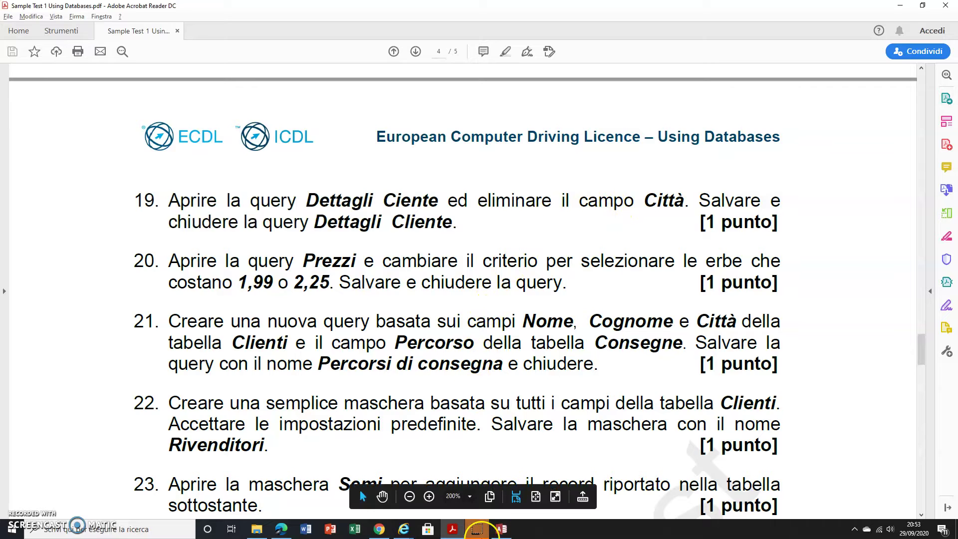
left_click(477, 530)
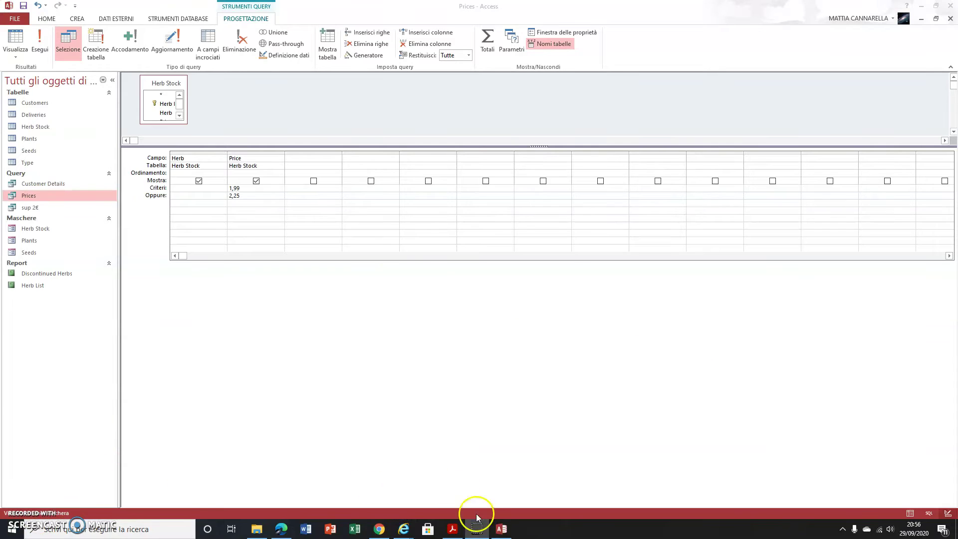
mouse_move(477, 533)
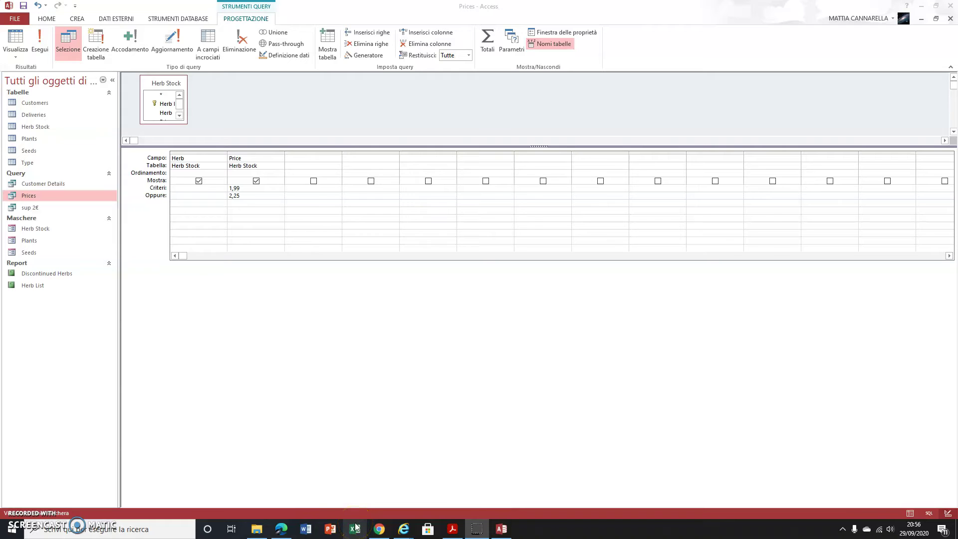
key("alt+Tab")
key("alt+Tab")
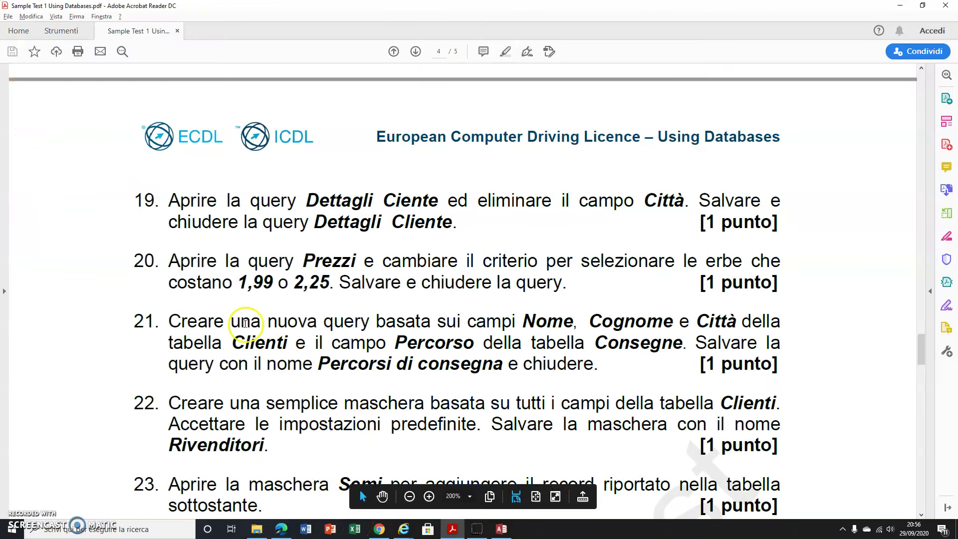
scroll(245, 323, "up", 3)
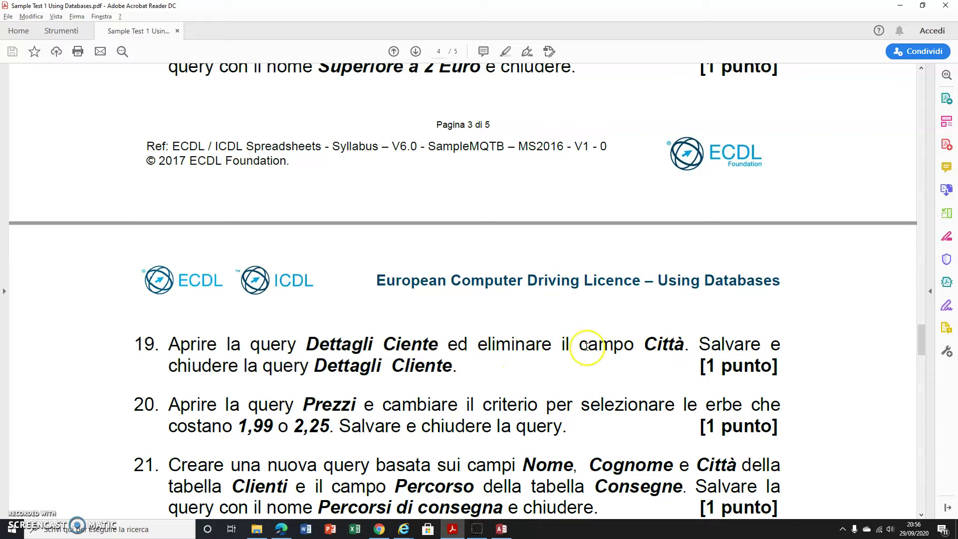
Switch to Access and open the Customer Details query in Design view.
left_click(502, 529)
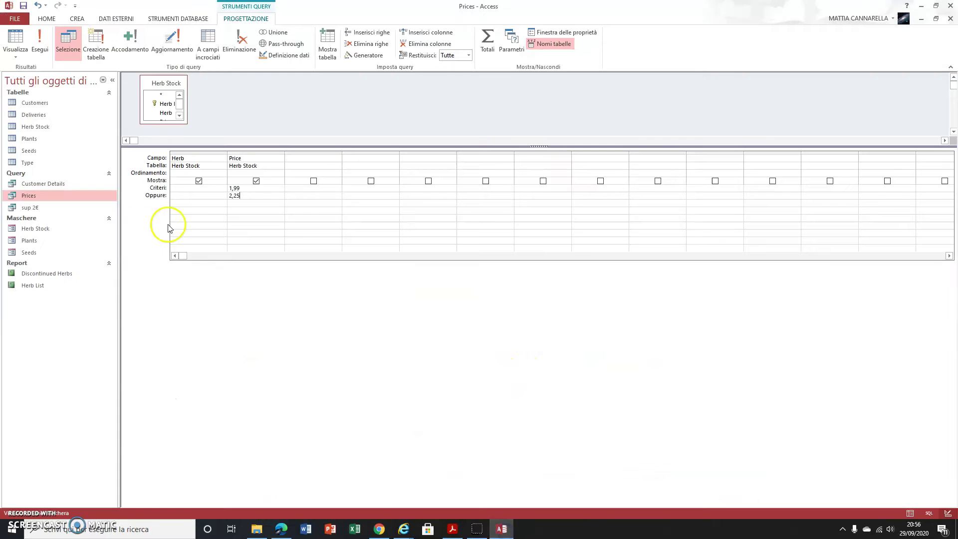
left_click(42, 184)
double_click(67, 183)
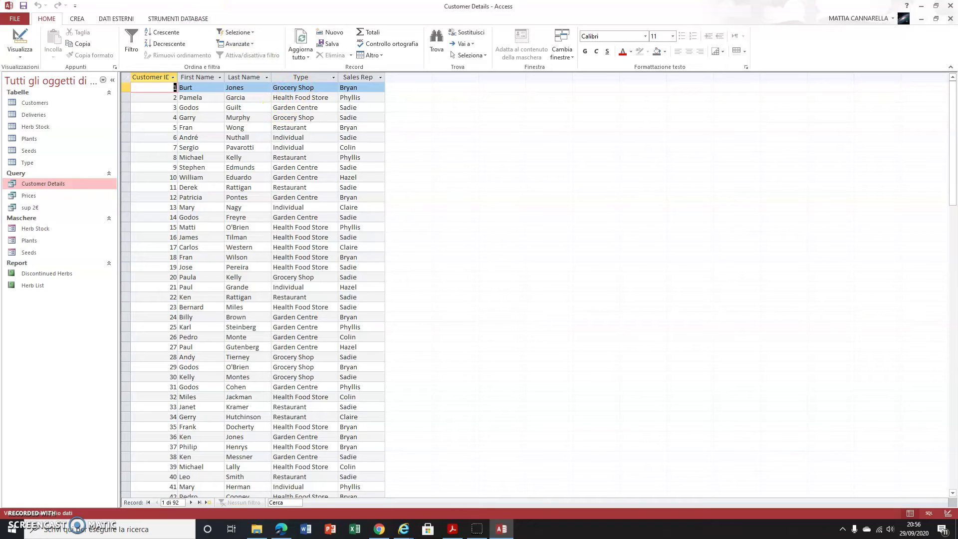
left_click(19, 39)
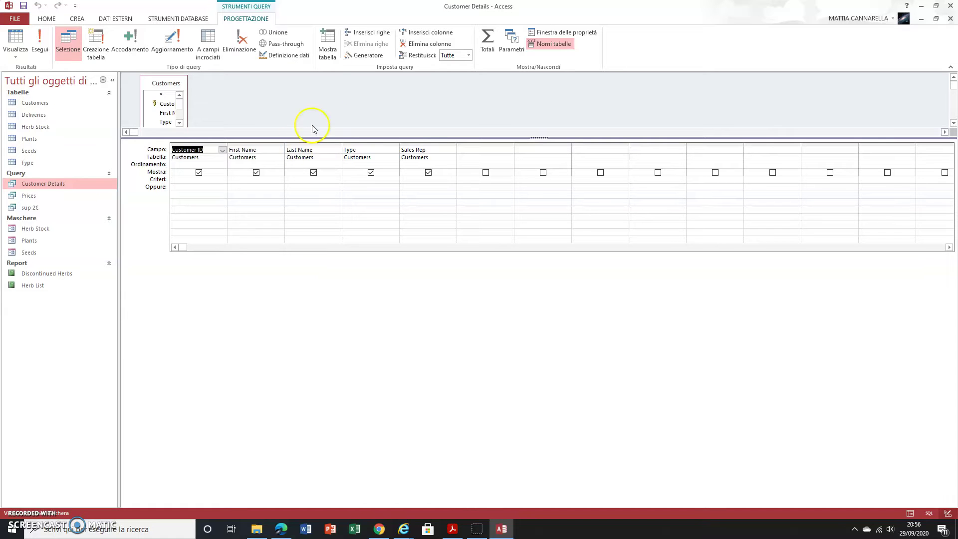
Delete the Type field from the Customer Details query grid and view the query as a datasheet.
left_click(363, 144)
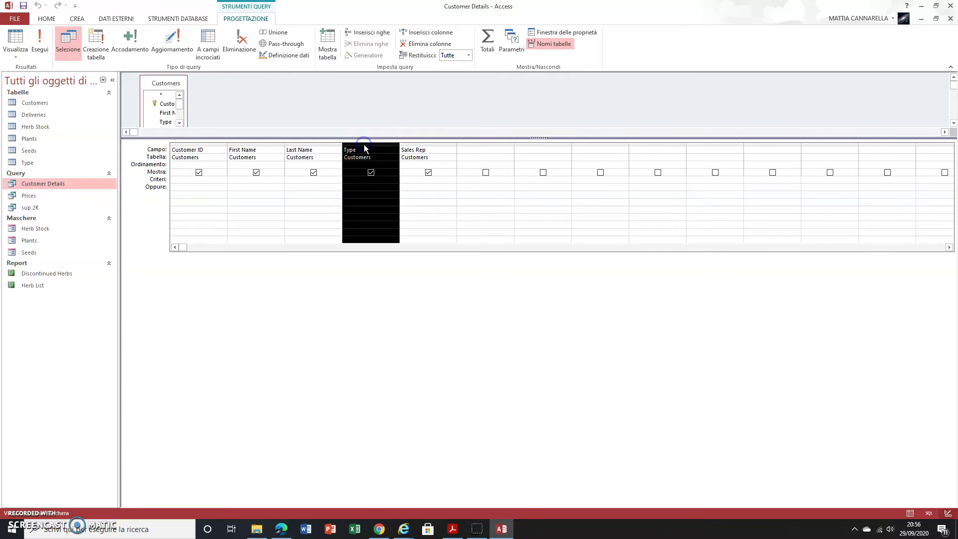
key("Delete")
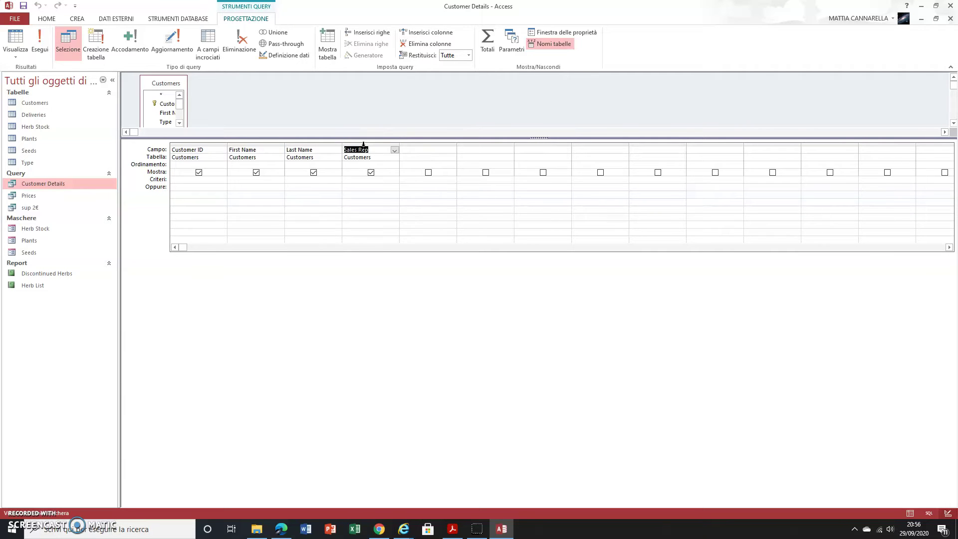
left_click(16, 40)
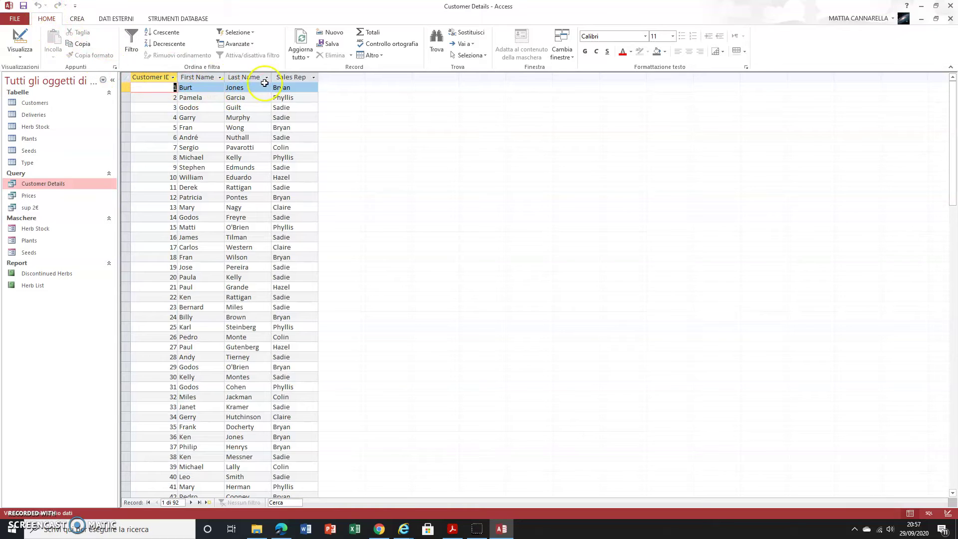
Try to delete the Last Name column directly from the Customer Details datasheet.
left_click(241, 77)
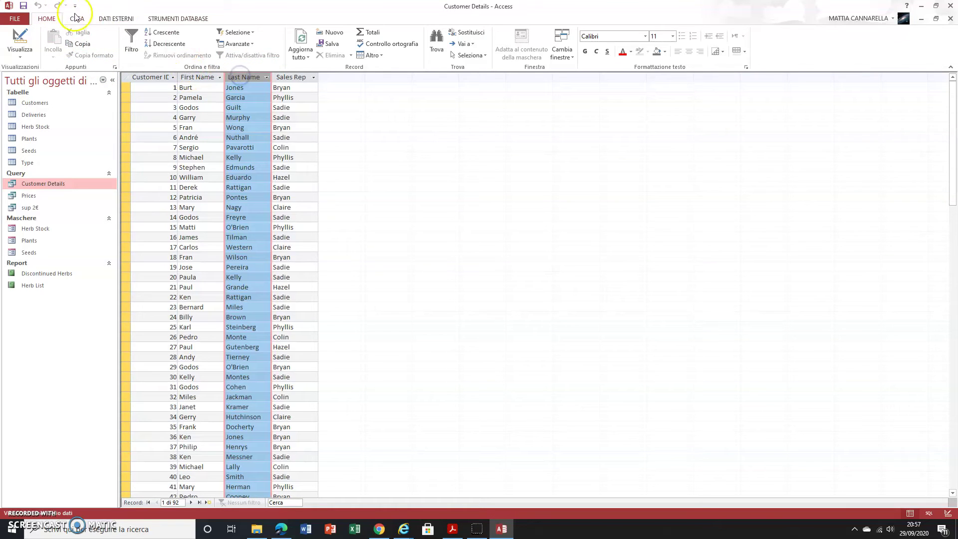
left_click(352, 56)
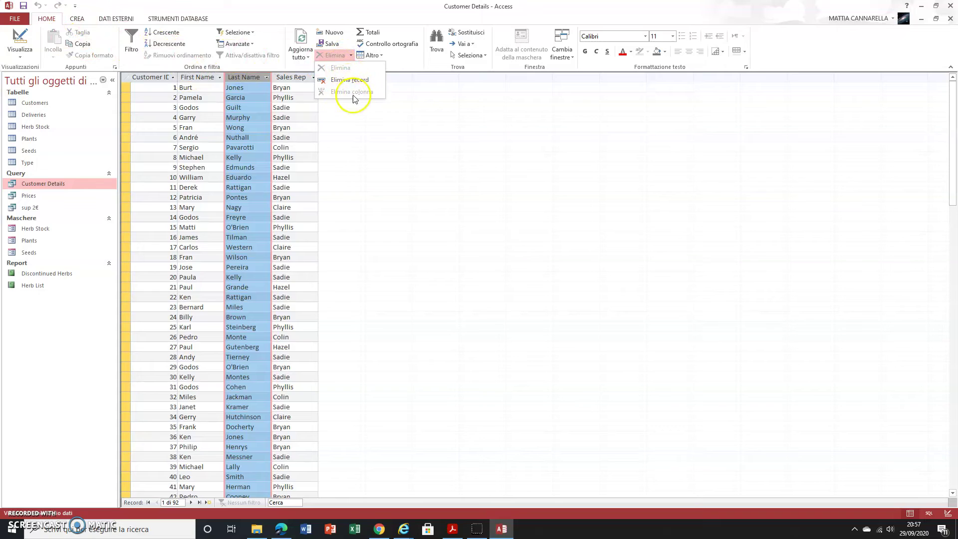
left_click(258, 96)
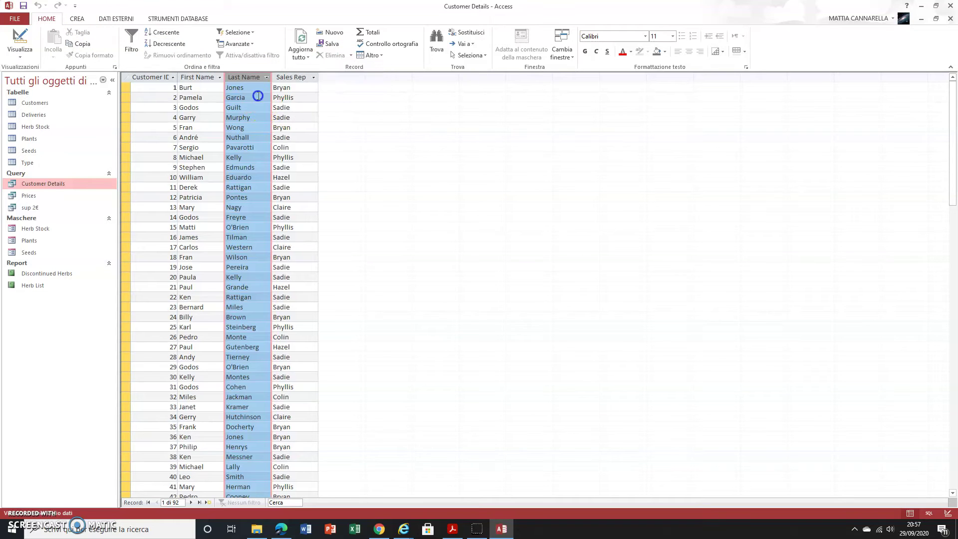
Switch to the Sample Test 1 PDF in Adobe Acrobat Reader and read exercise 20 about the Prices query.
key("alt+Tab")
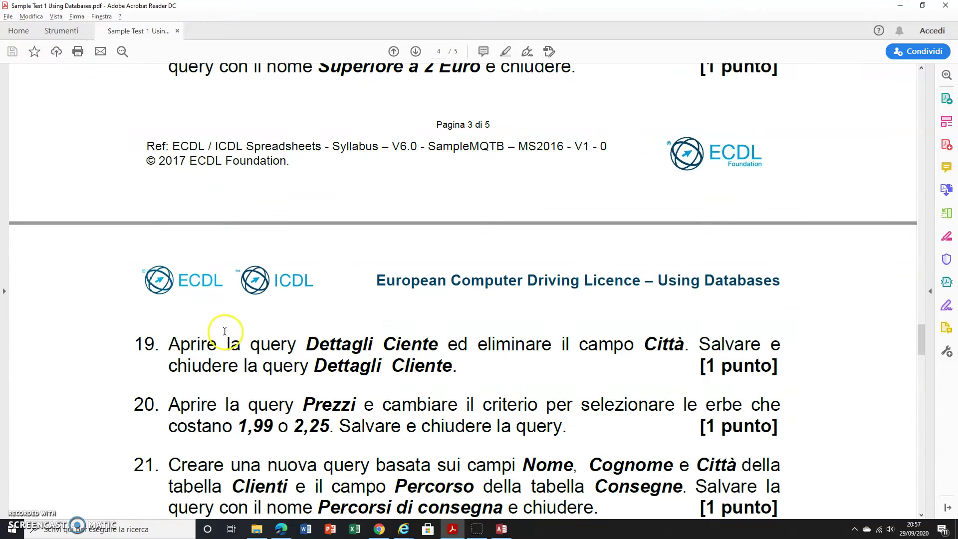
scroll(230, 339, "down", 3)
scroll(231, 339, "down", 1)
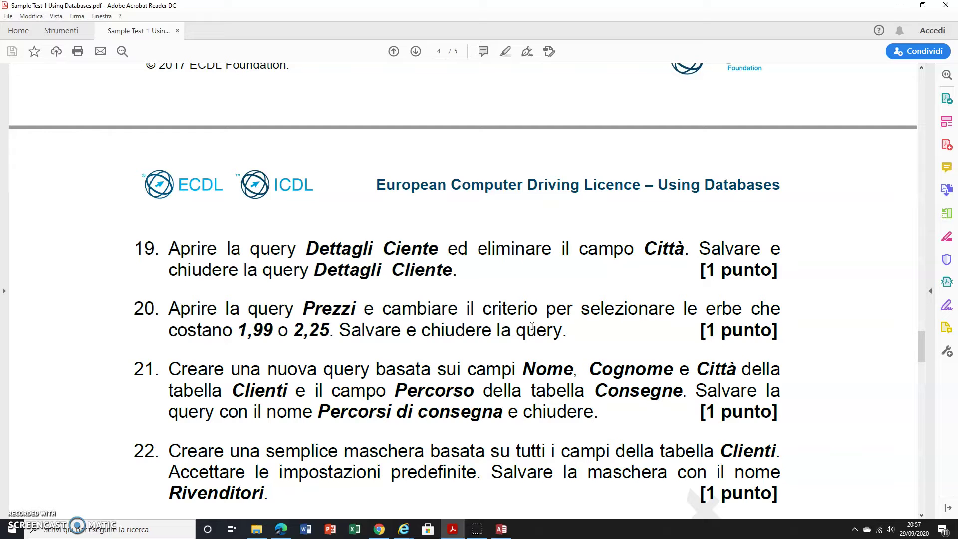
Switch to Access and open the Prices query in Design view.
key("alt+Tab")
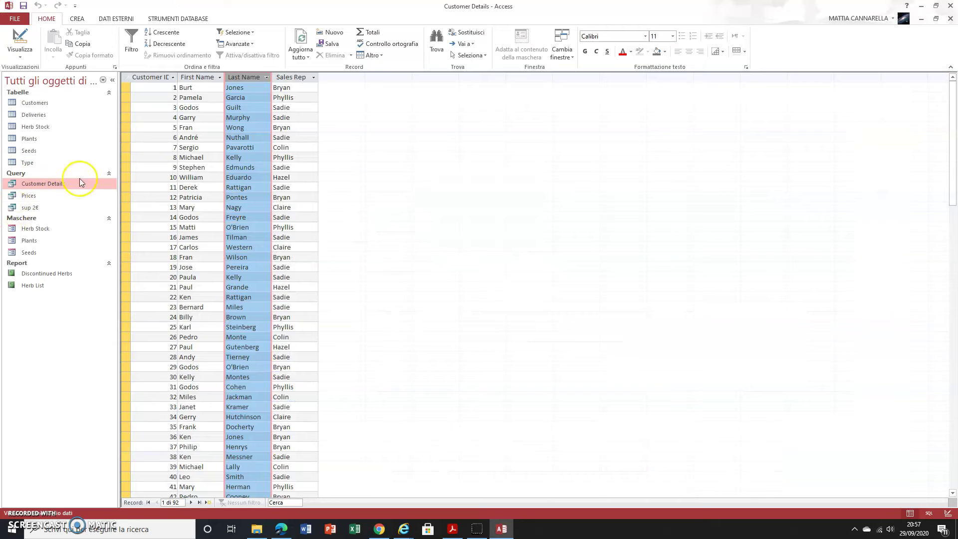
double_click(40, 197)
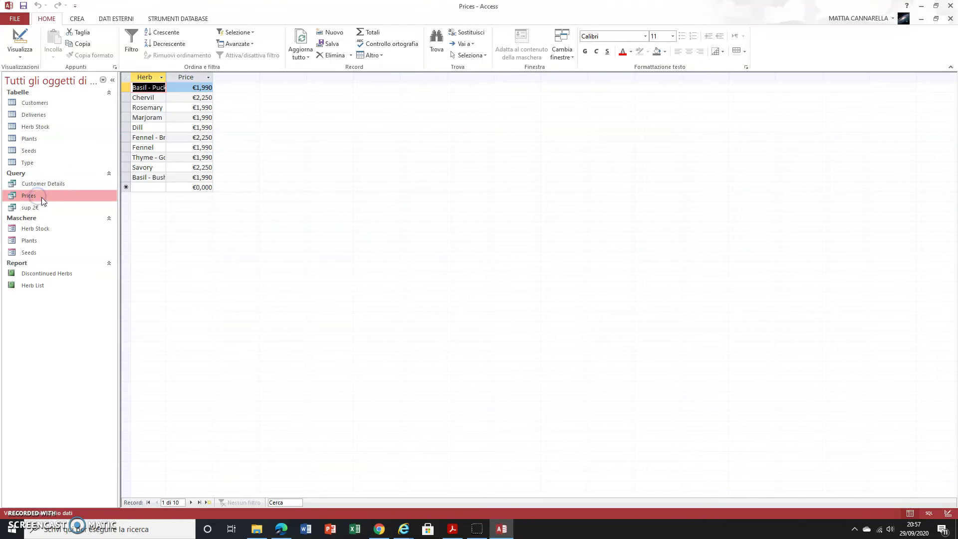
left_click(16, 41)
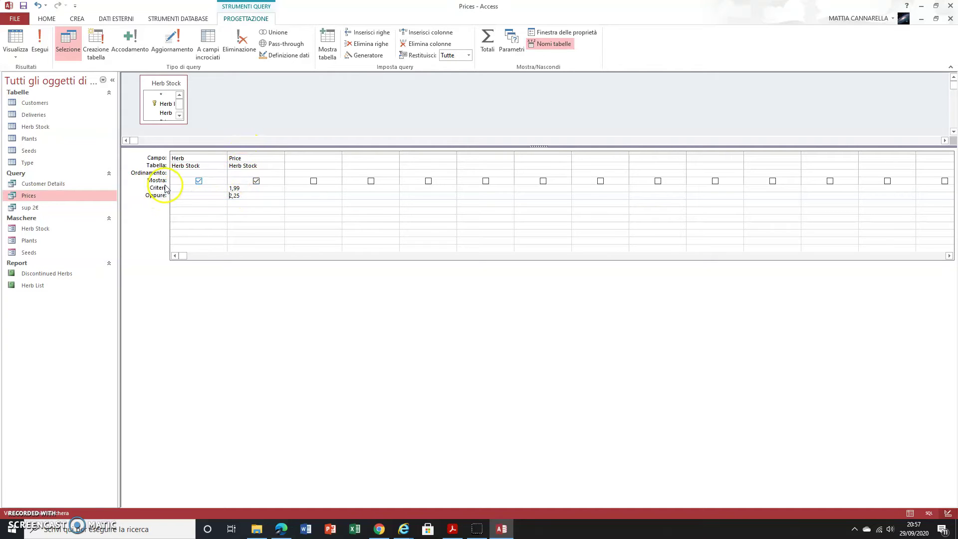
left_click(250, 183)
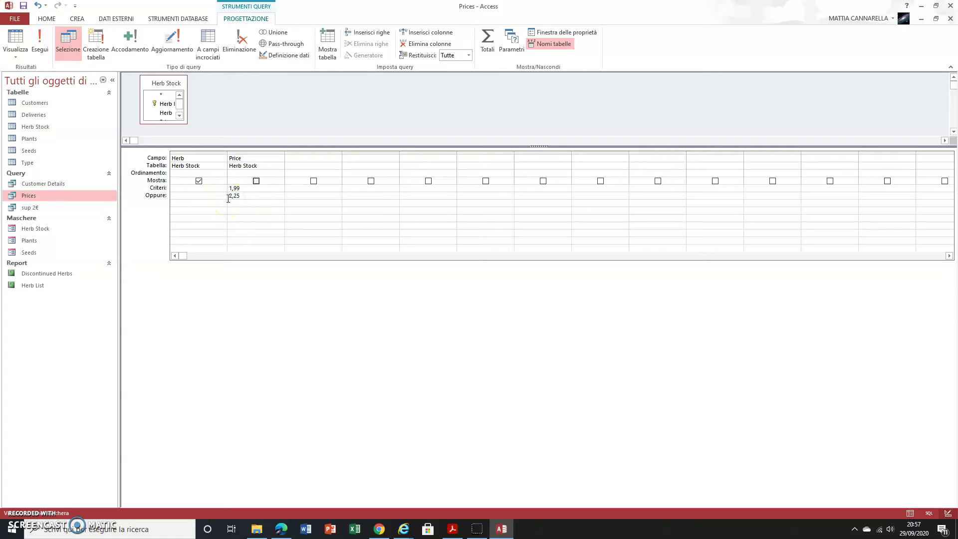
left_click(244, 157)
left_click(257, 186)
View the Prices query as a datasheet and widen the Herb column so the full herb names fit.
left_click(15, 41)
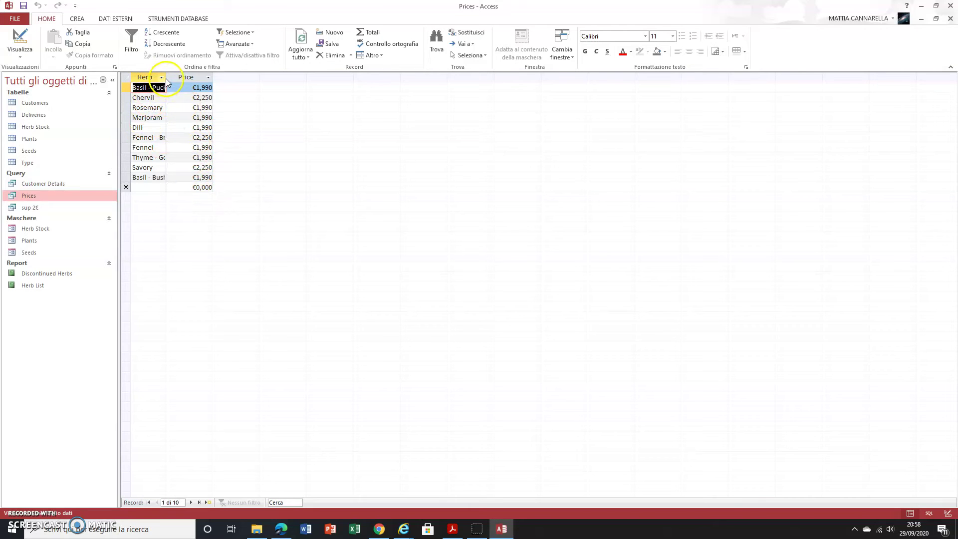
left_click_drag(166, 82, 237, 78)
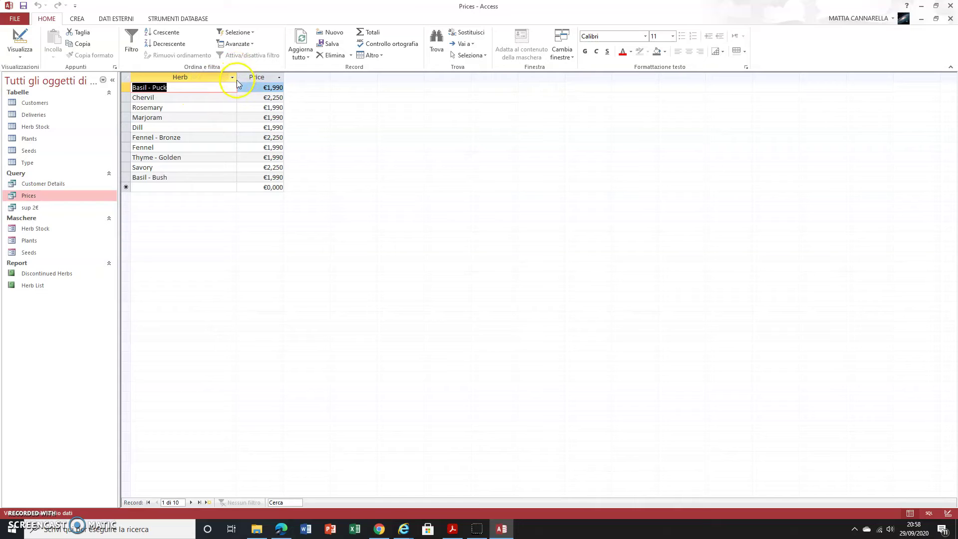
left_click_drag(237, 75, 237, 75)
Return the Prices query to Design view, hide the Price field from the results and run the query.
left_click(17, 42)
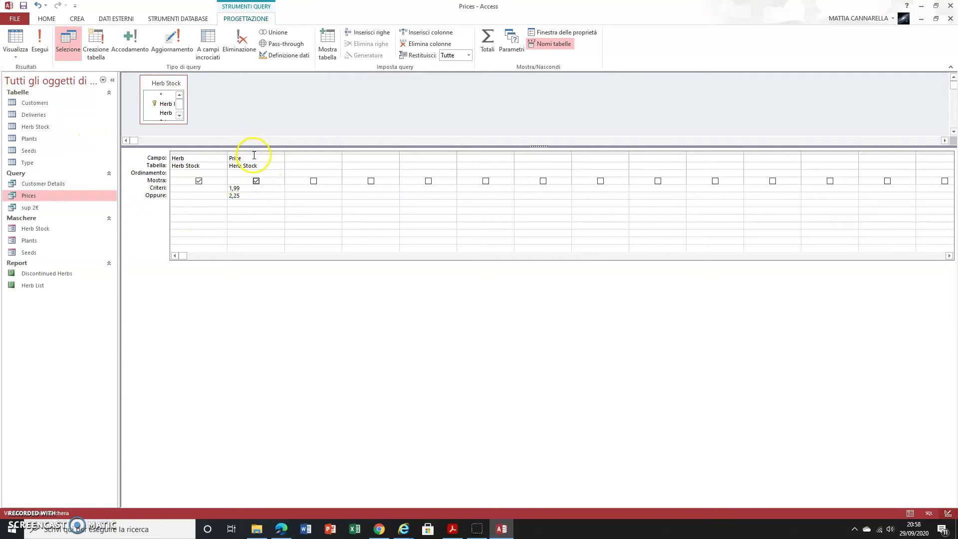
left_click(254, 152)
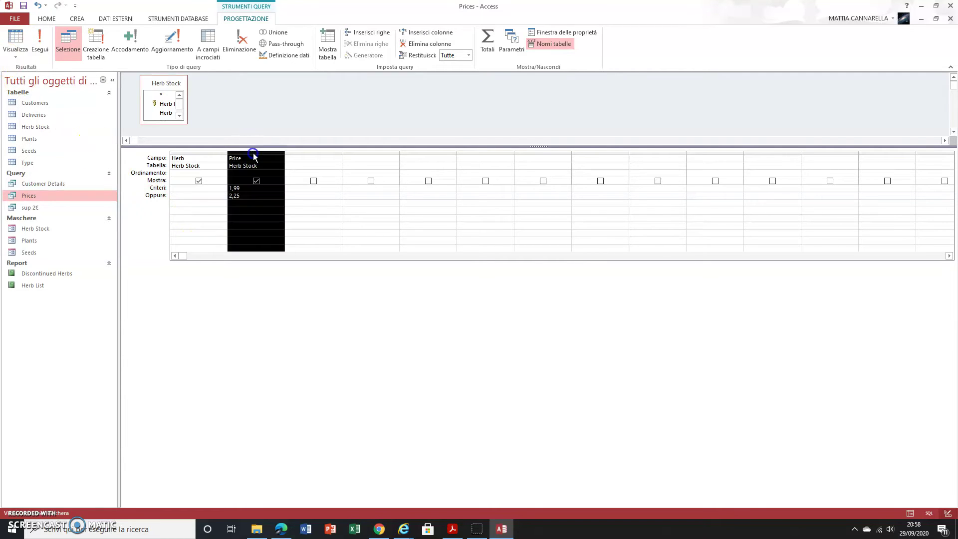
left_click(239, 200)
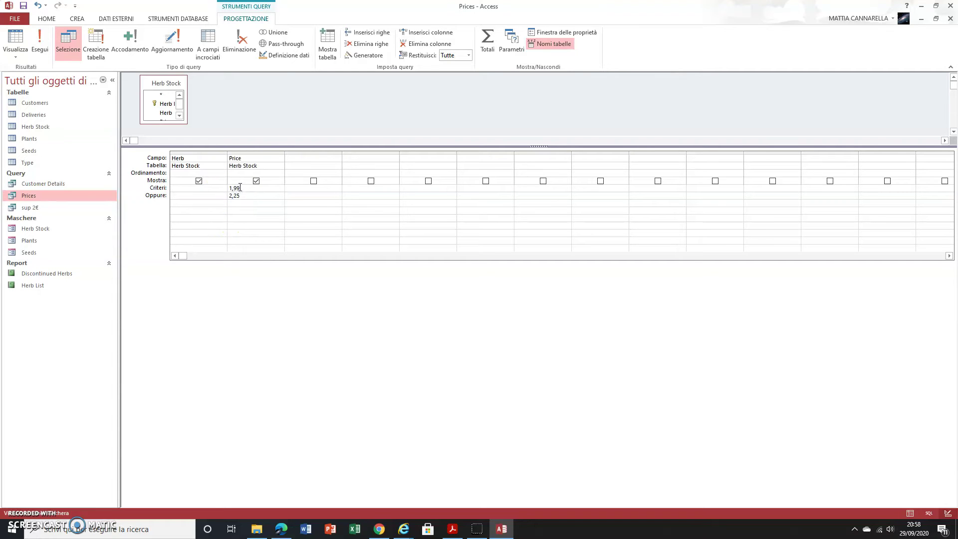
left_click(255, 196)
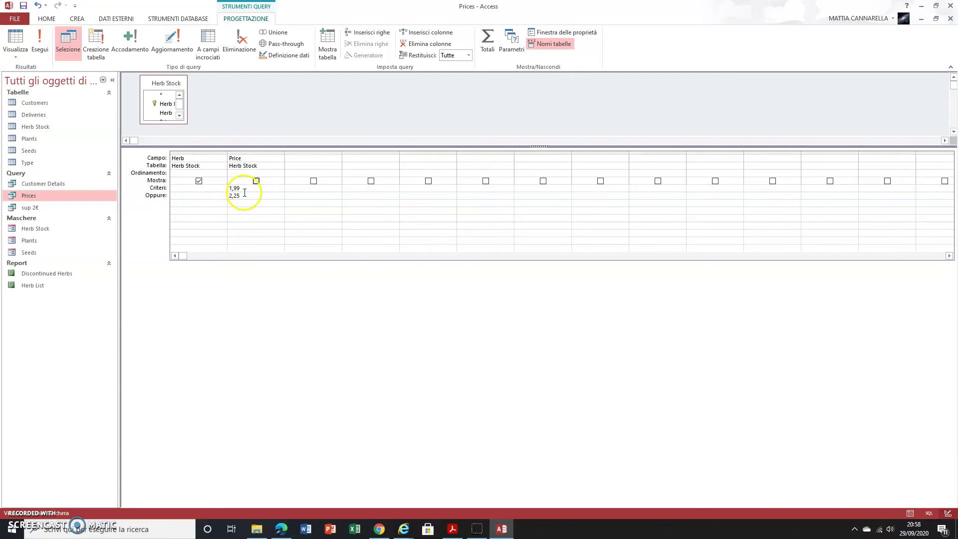
left_click(40, 41)
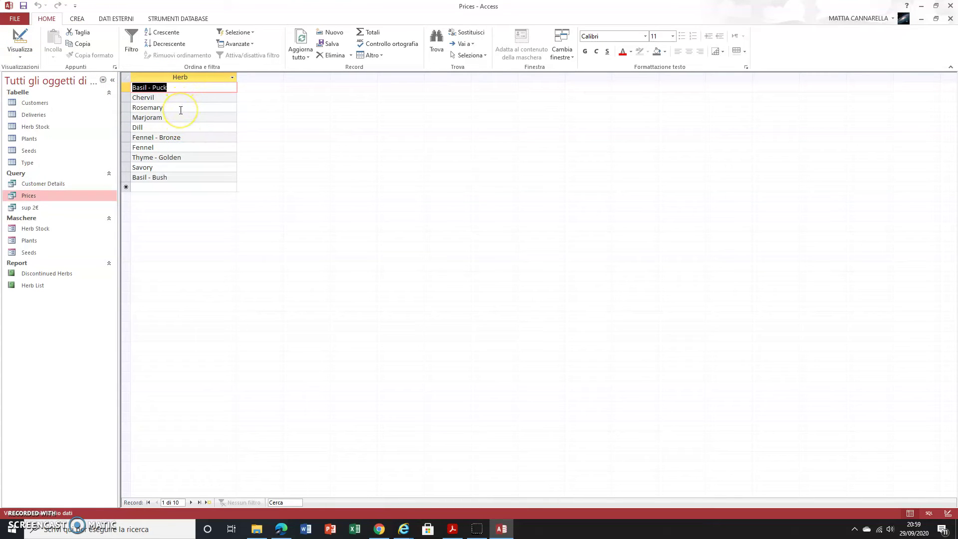
Make the Price field shown again in the Prices query design and view the query as a datasheet.
left_click(19, 40)
left_click(256, 182)
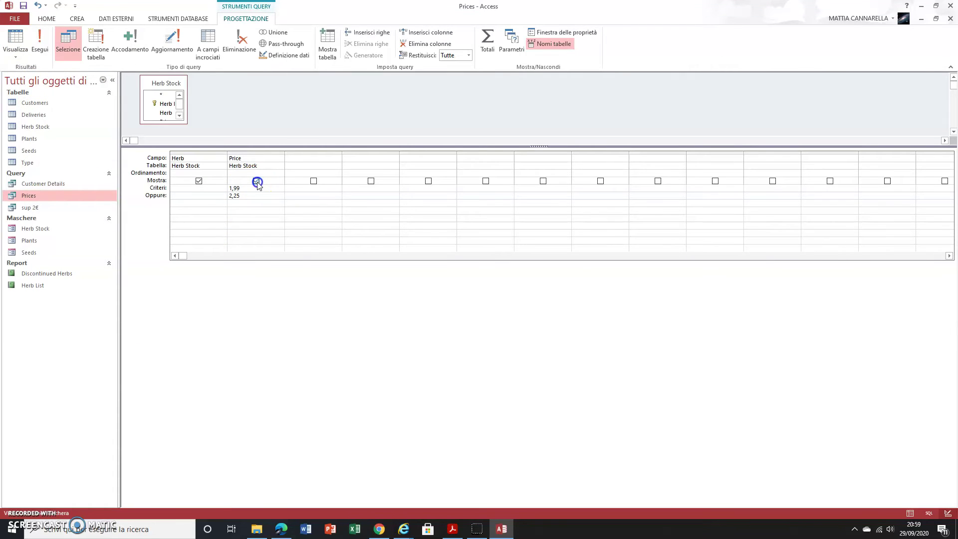
left_click(13, 39)
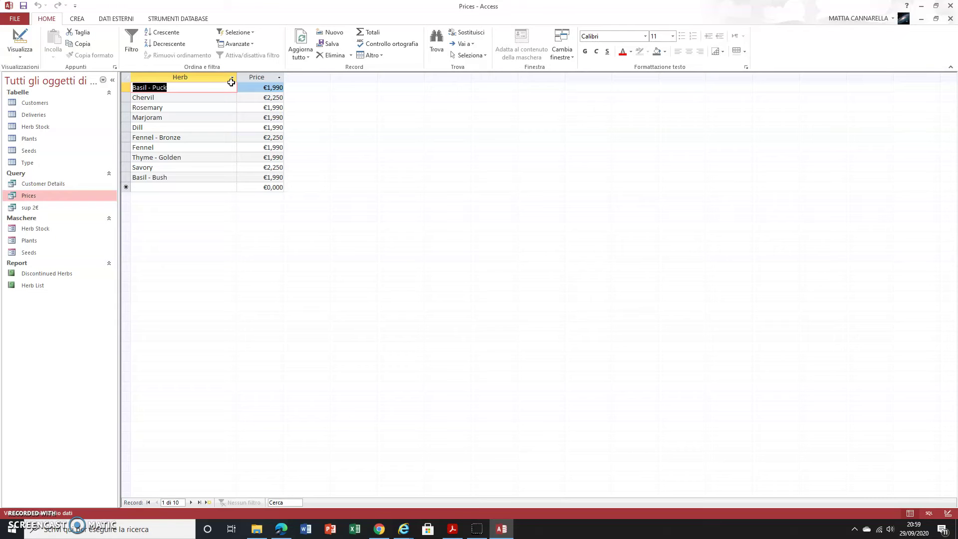
Switch to the Sample Test 1 PDF in Adobe Acrobat Reader and recheck the saving and closing instructions of exercises 19 and 20.
key("alt+Tab")
left_click(169, 191)
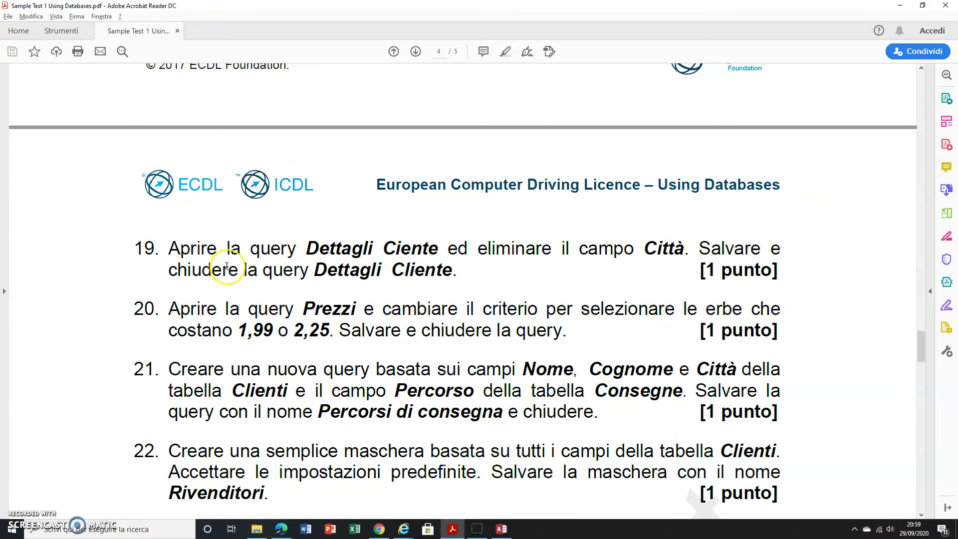
scroll(227, 265, "down", 2)
scroll(227, 265, "down", 1)
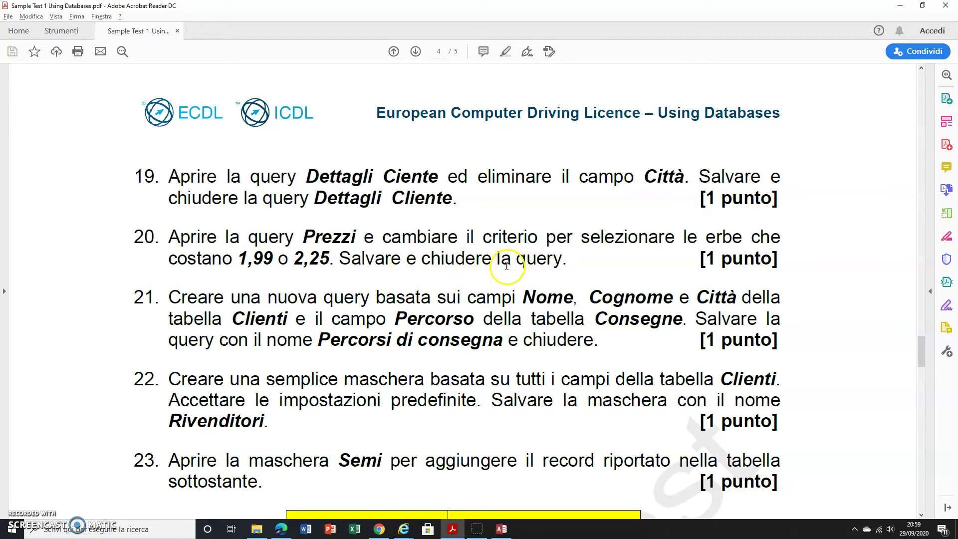
Switch to Access, then save and close the Prices and Customer Details queries.
key("alt+Tab")
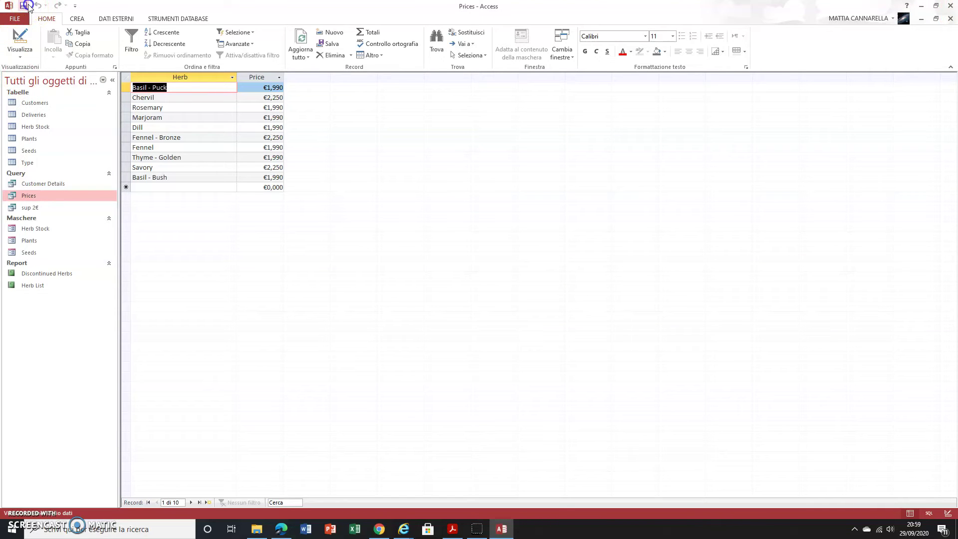
left_click(952, 19)
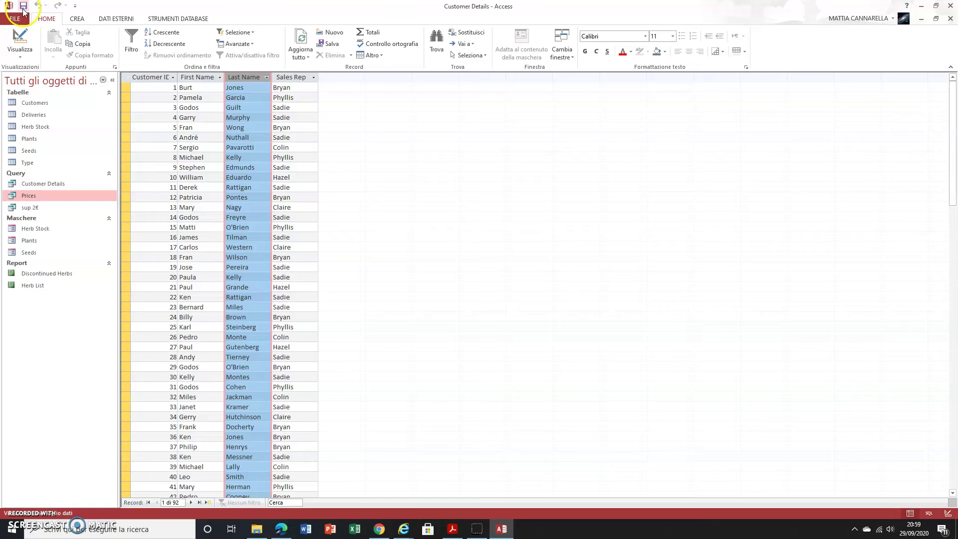
left_click(951, 18)
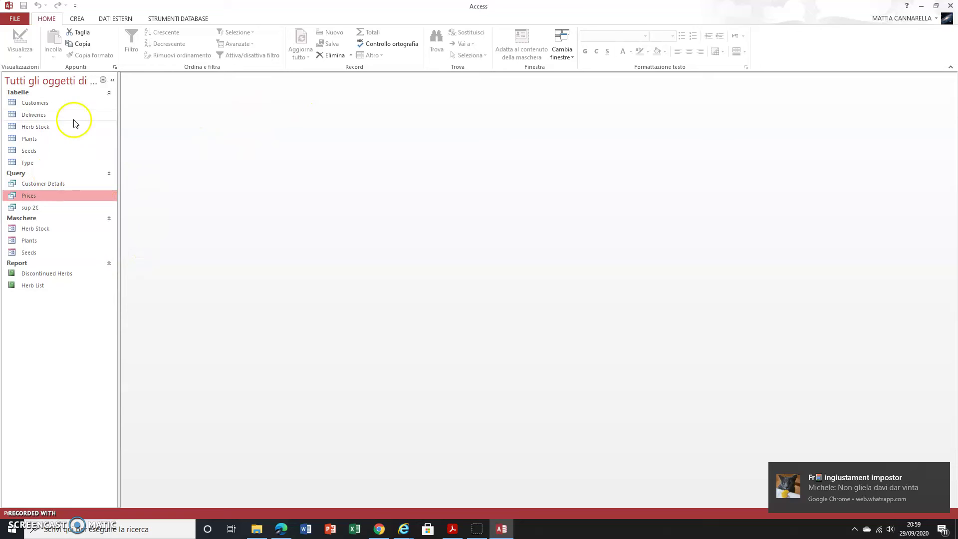
Switch to the Sample Test 1 PDF and read exercise 21 for the fields and tables the new query needs.
key("alt")
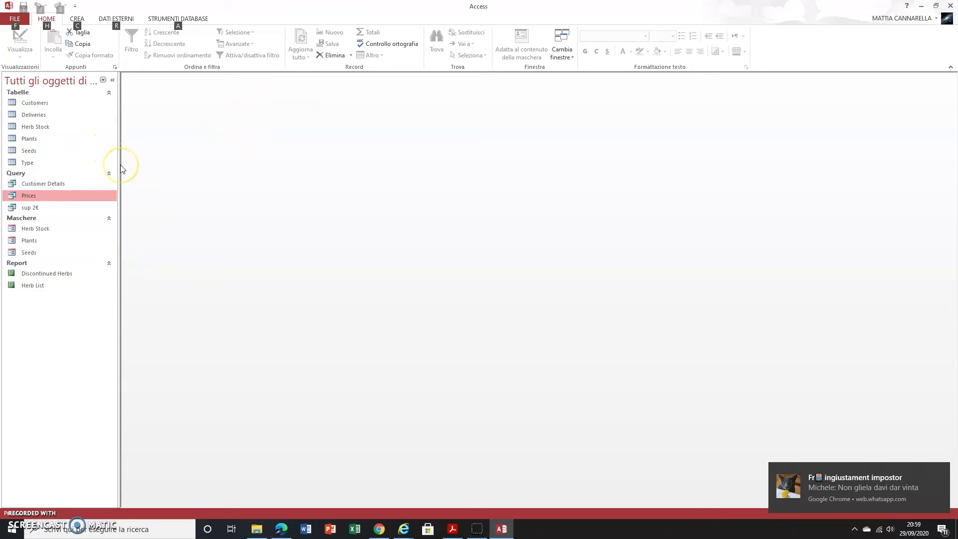
key("alt+Tab")
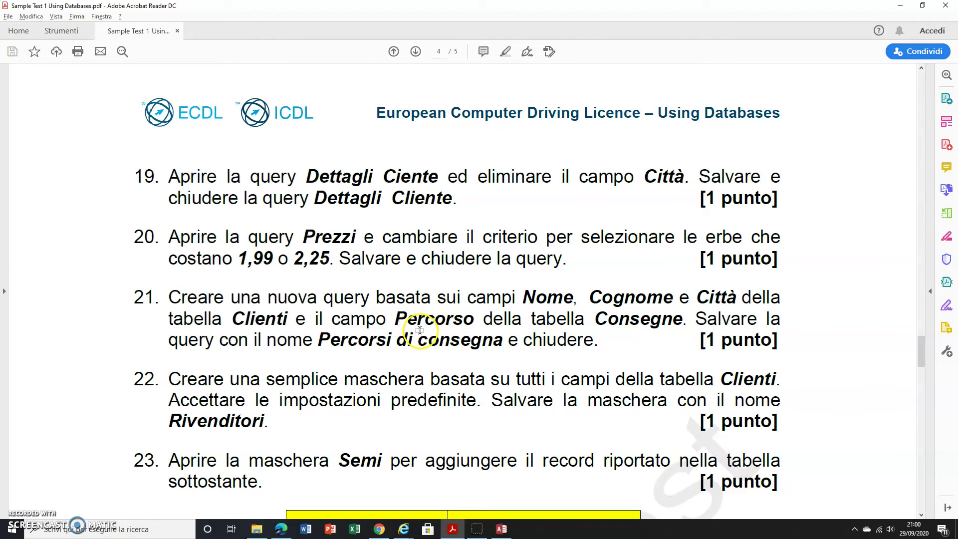
Switch to Access, create a new query in Design view and add the Customers and Deliveries tables to it.
key("alt+Tab")
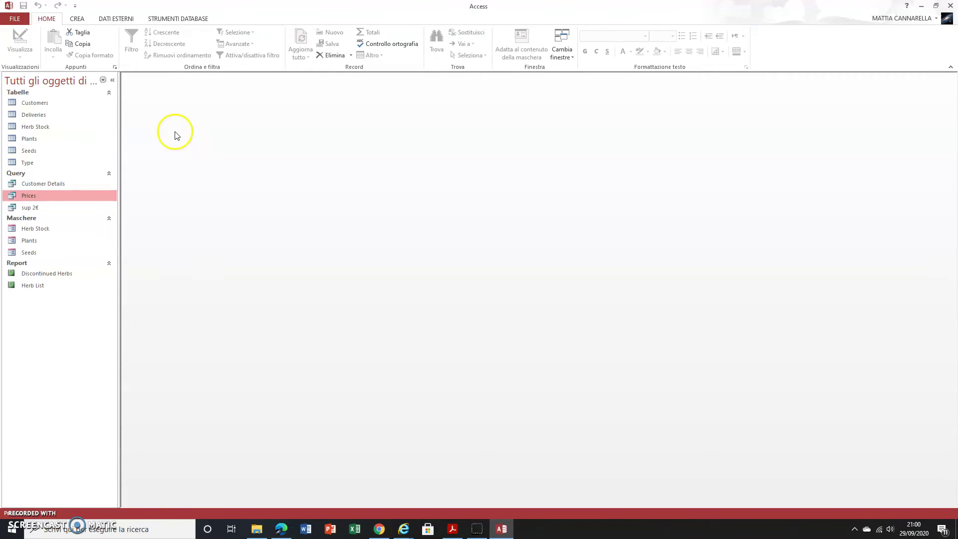
left_click(77, 20)
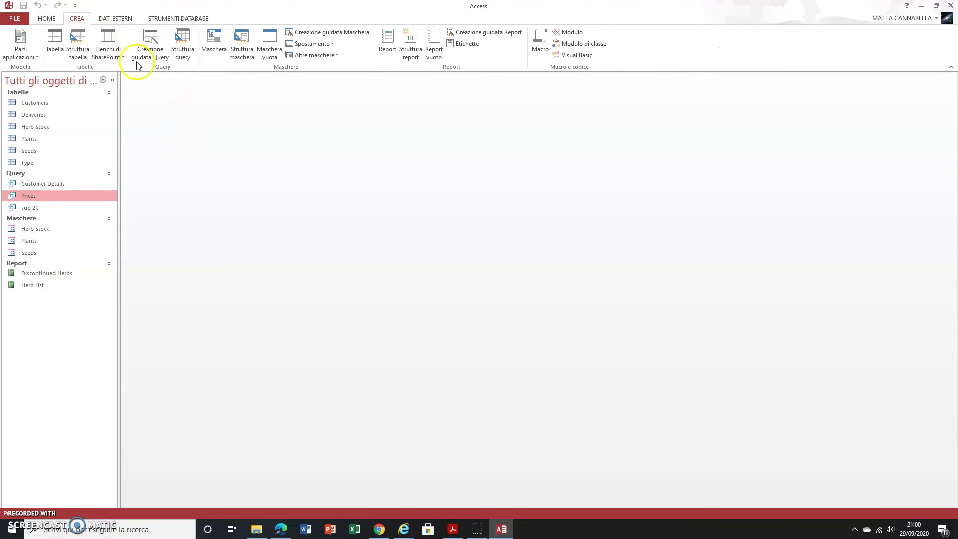
left_click(190, 48)
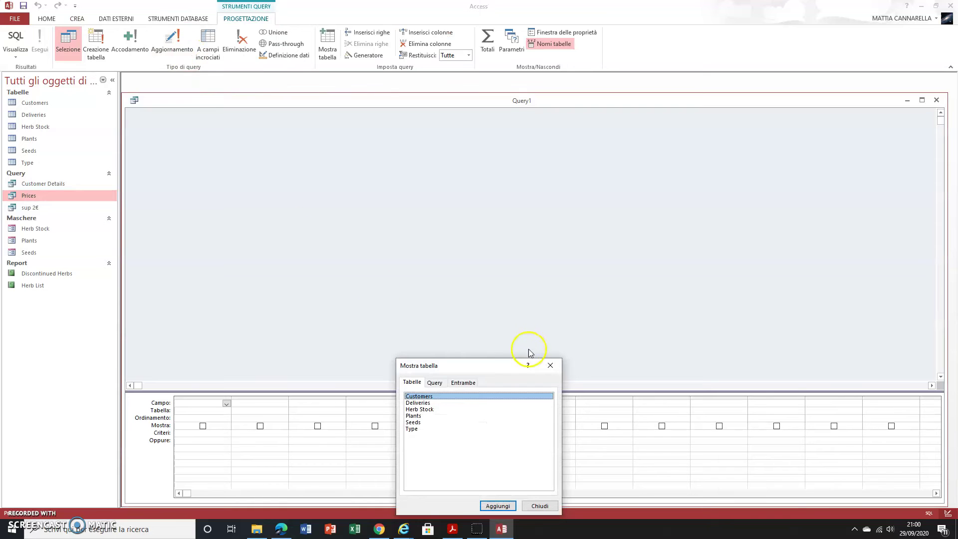
left_click_drag(498, 363, 408, 133)
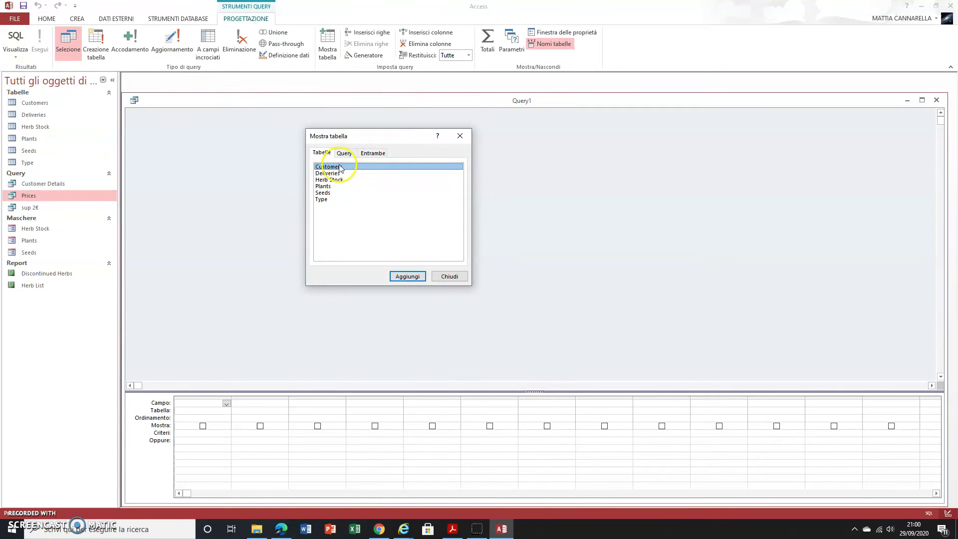
left_click(406, 276)
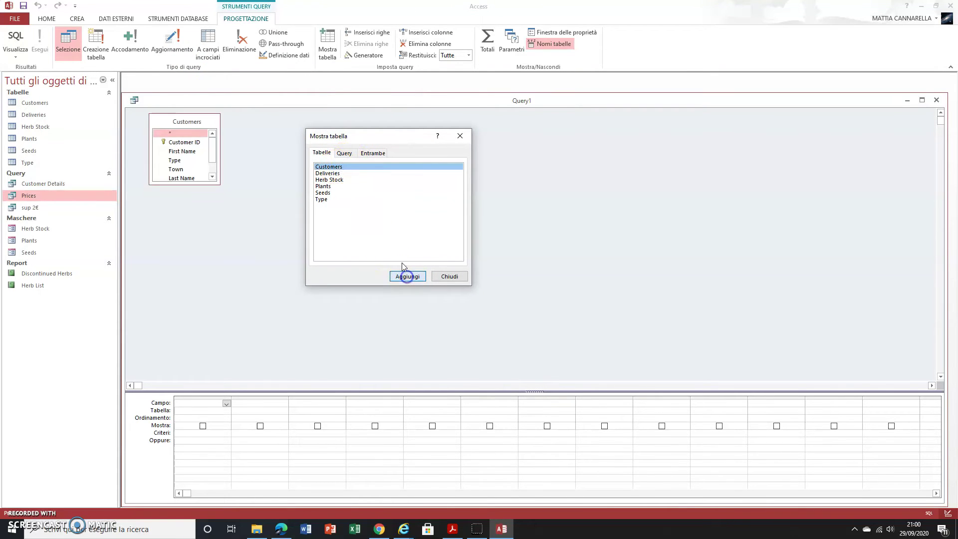
left_click(333, 175)
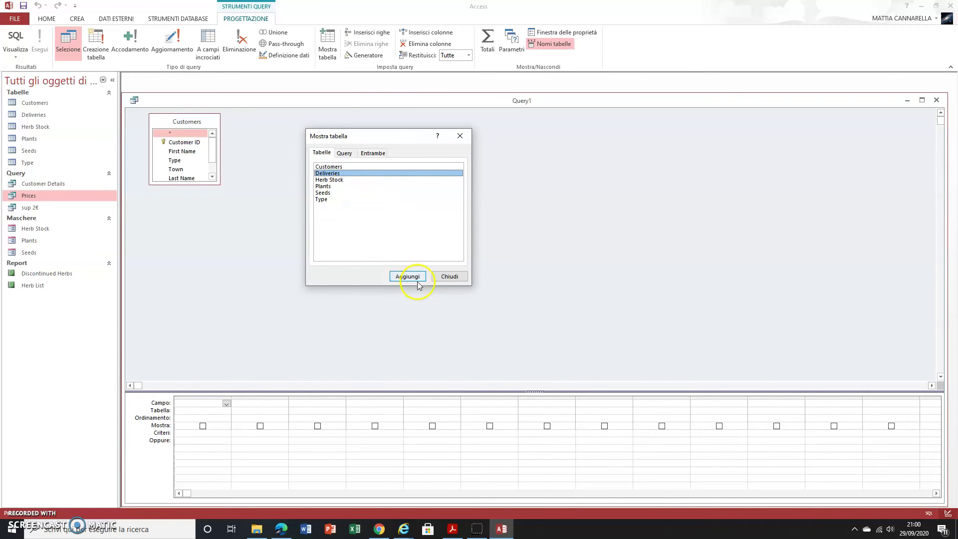
left_click(342, 174)
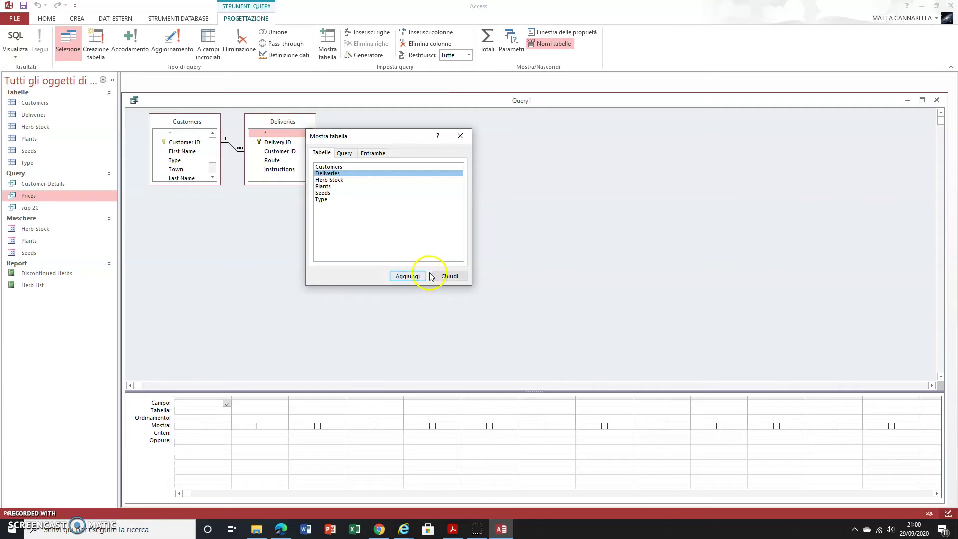
left_click(451, 276)
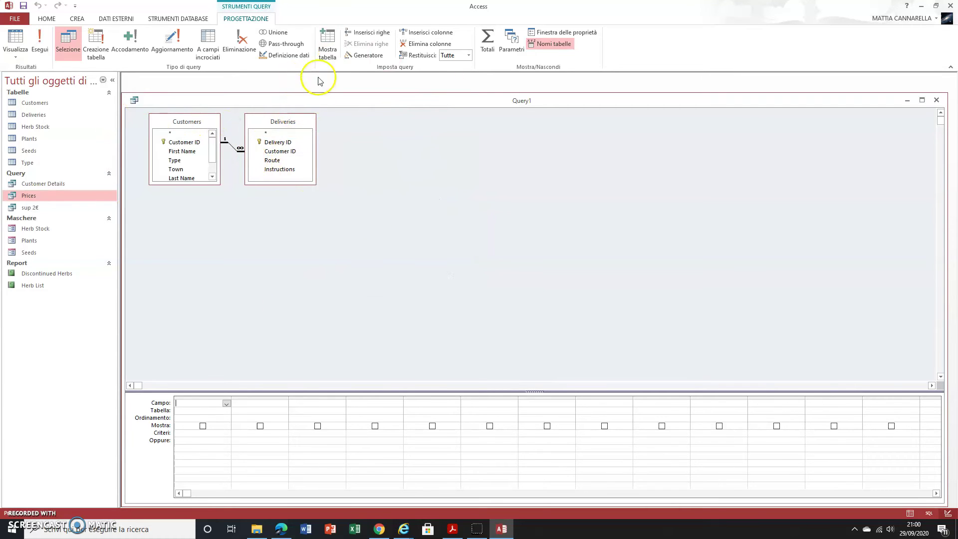
left_click(330, 45)
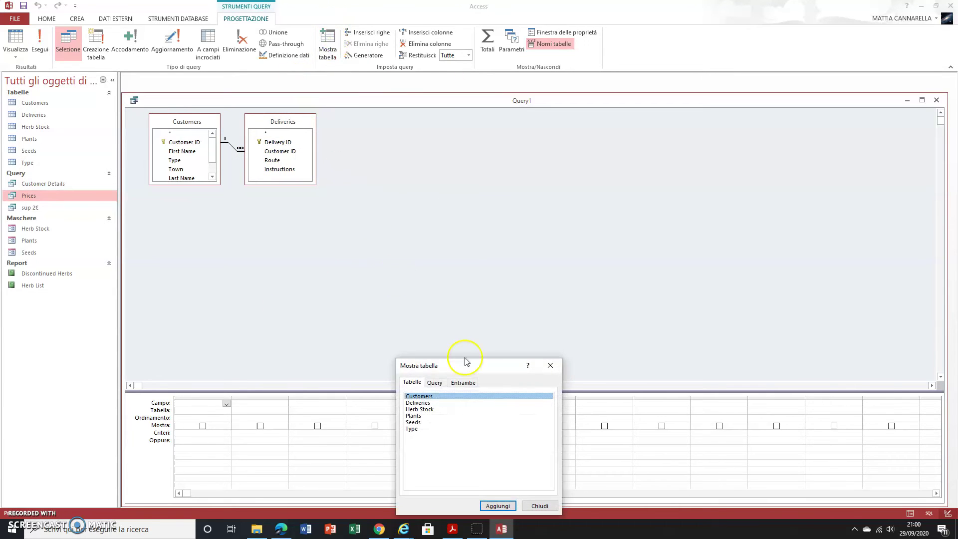
left_click(550, 366)
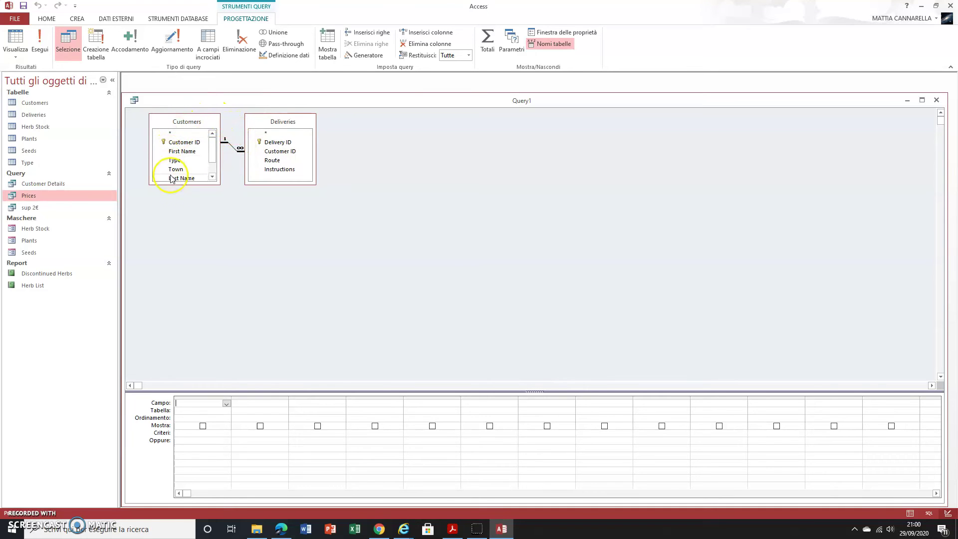
Add the First Name, Last Name and Town fields from the Customers table to the query grid.
double_click(186, 152)
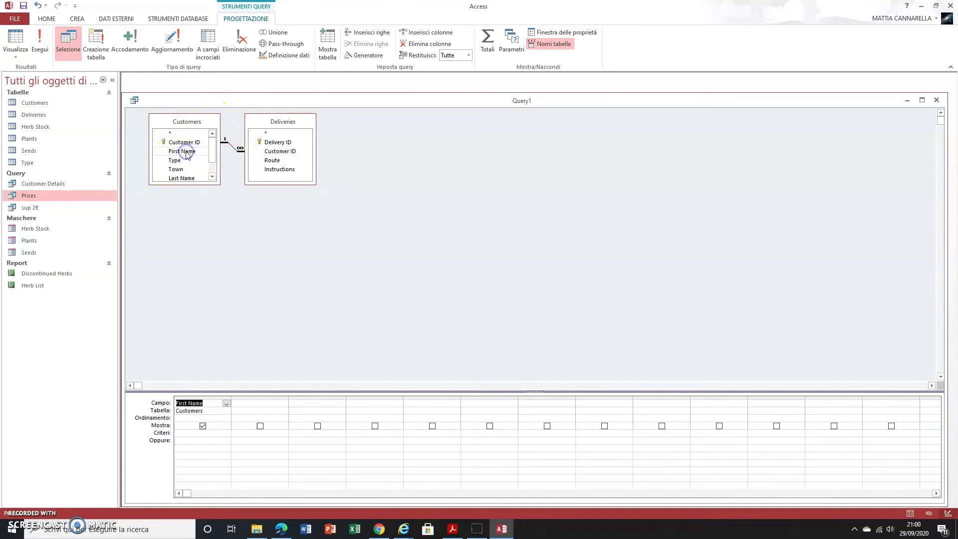
double_click(193, 178)
left_click(212, 178)
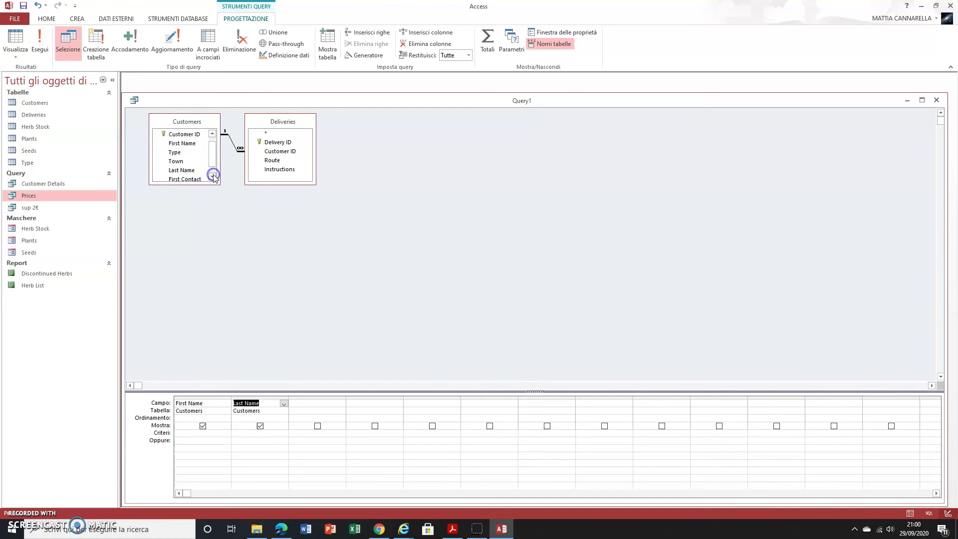
double_click(185, 164)
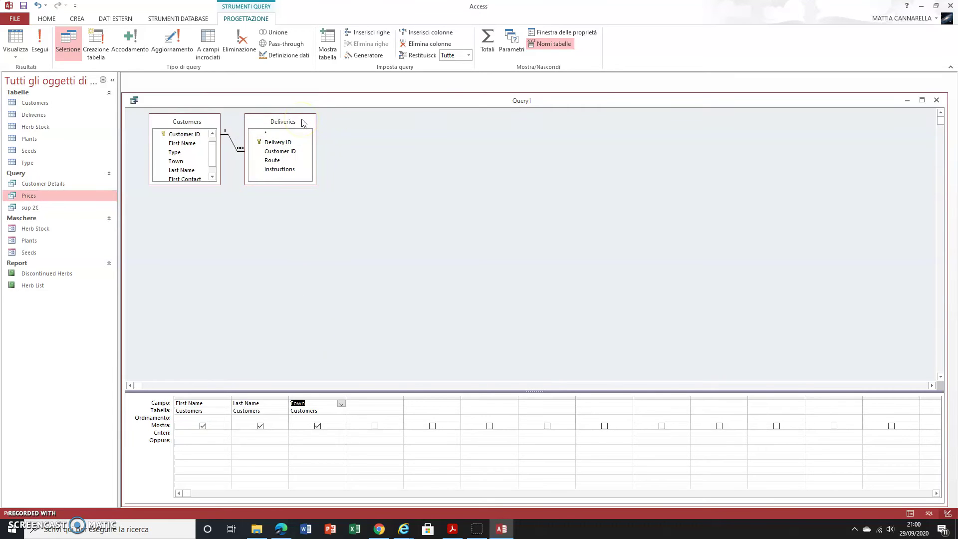
Add the Route field from the Deliveries table to the query, run it and compare the design with exercise 21 in the PDF.
double_click(272, 161)
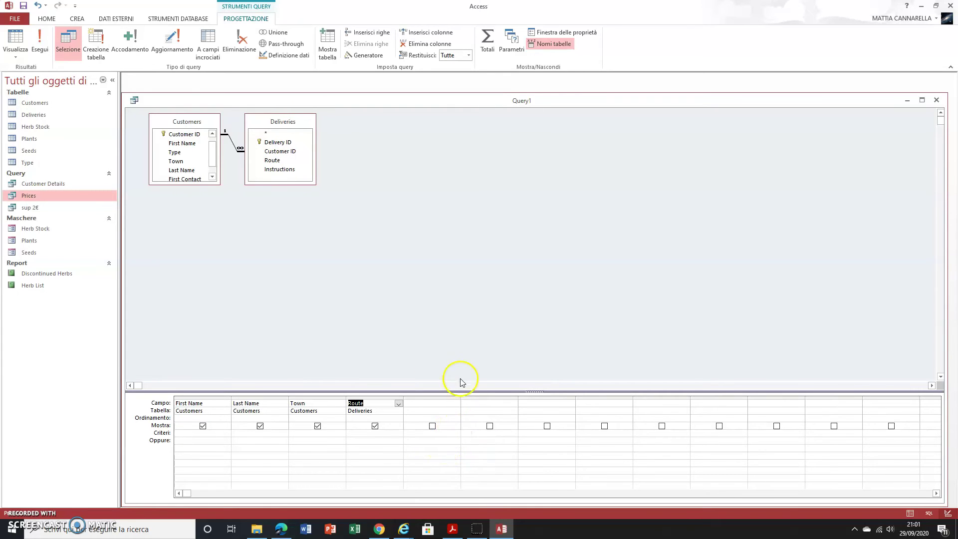
left_click(40, 41)
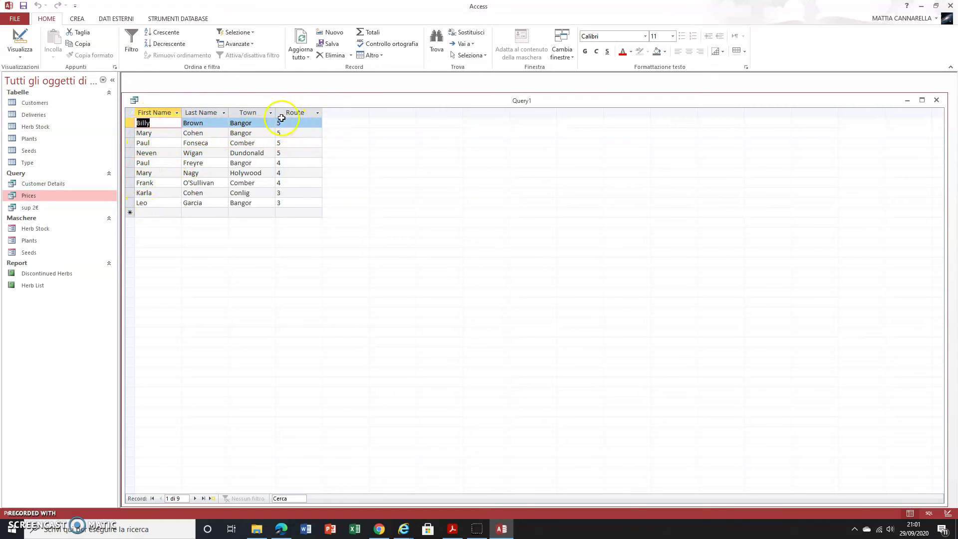
left_click(20, 39)
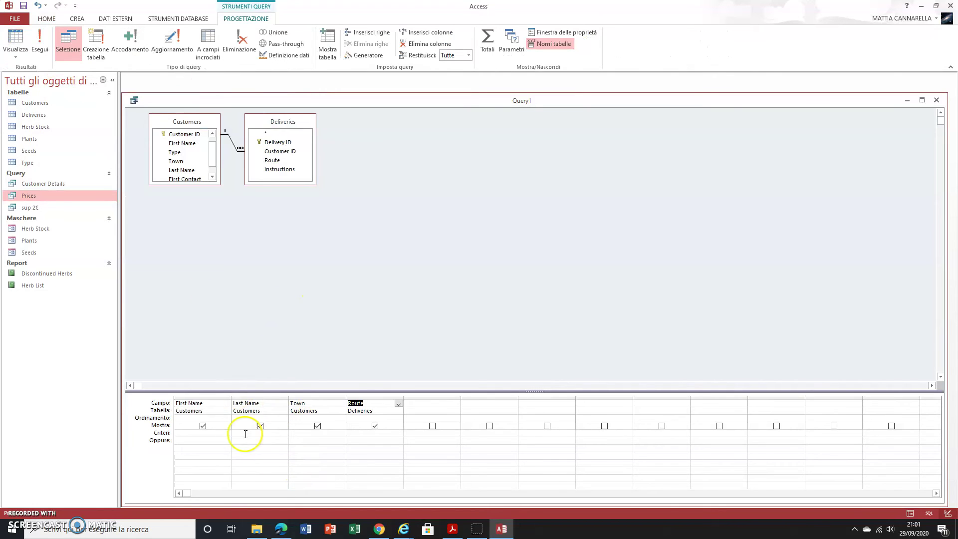
key("alt+Tab")
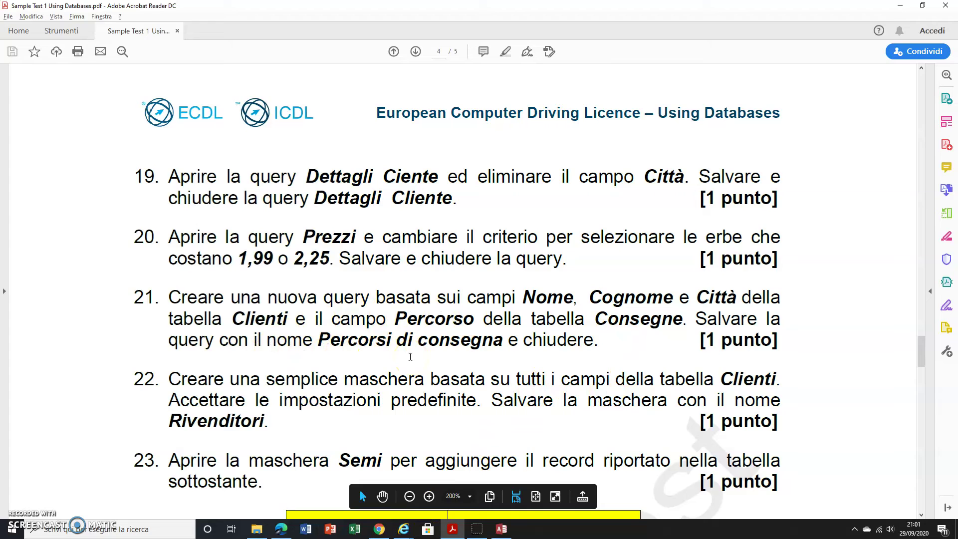
key("alt+Tab")
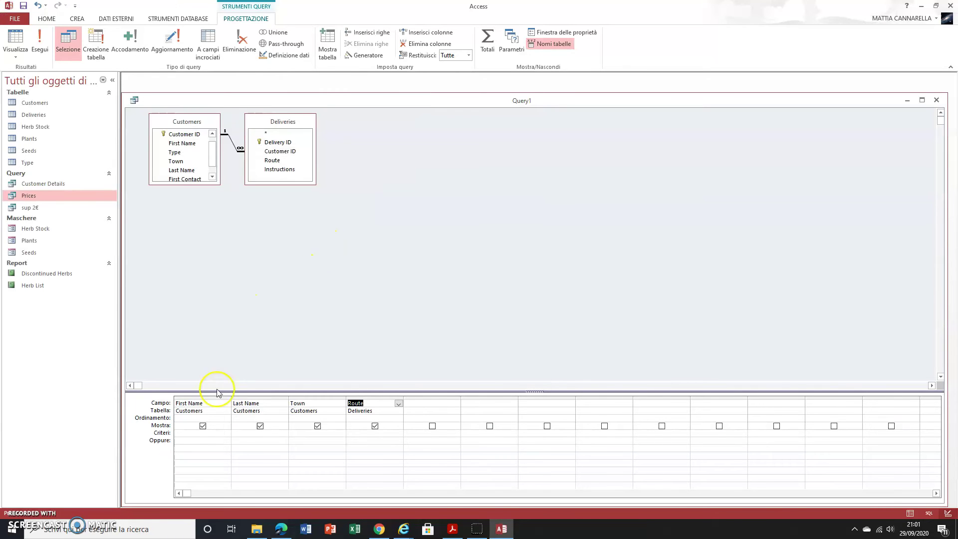
Run the query, save it as perc cons and close it.
left_click(40, 42)
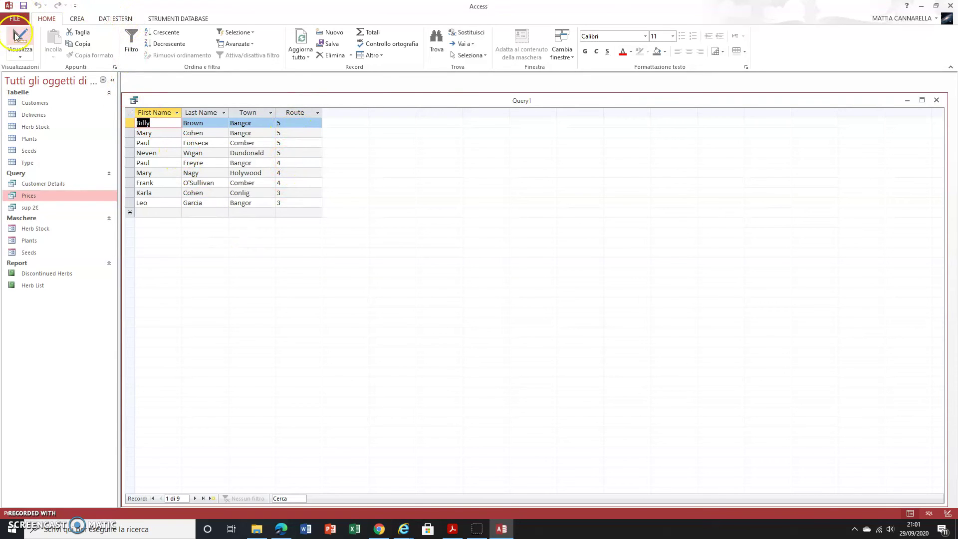
left_click(23, 6)
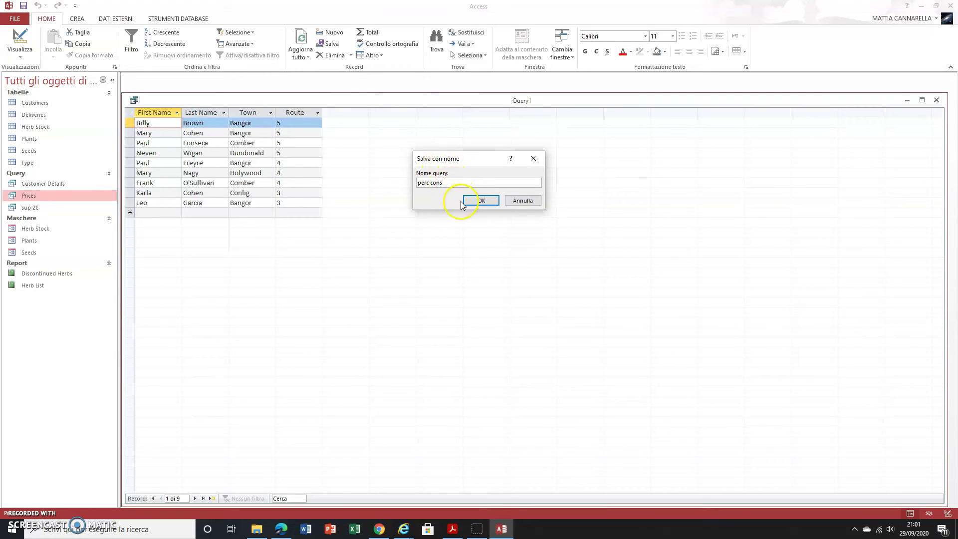
left_click(479, 200)
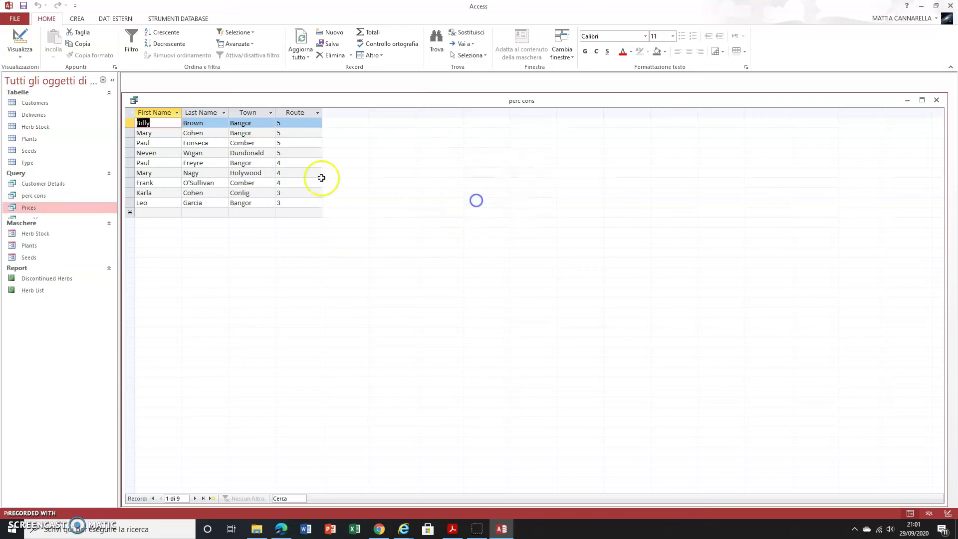
left_click(32, 205)
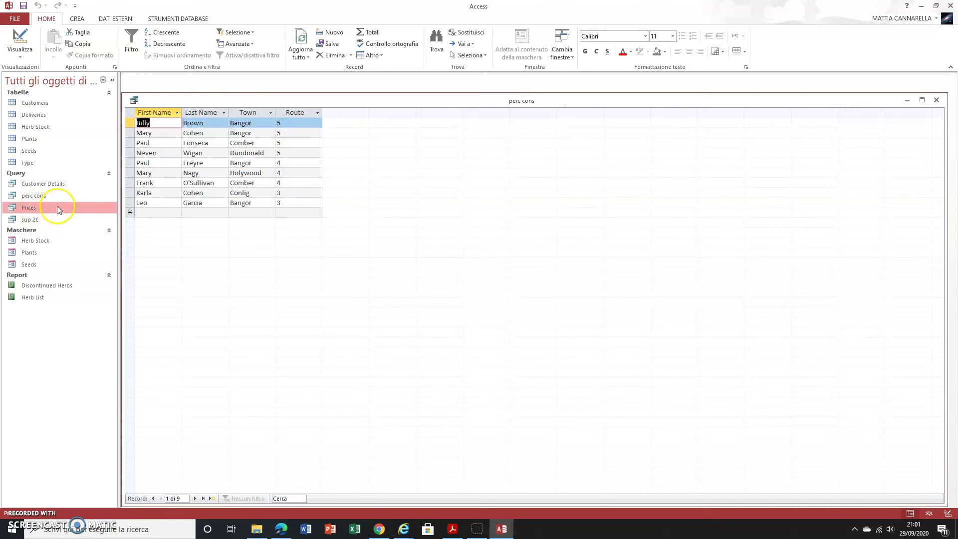
left_click(936, 100)
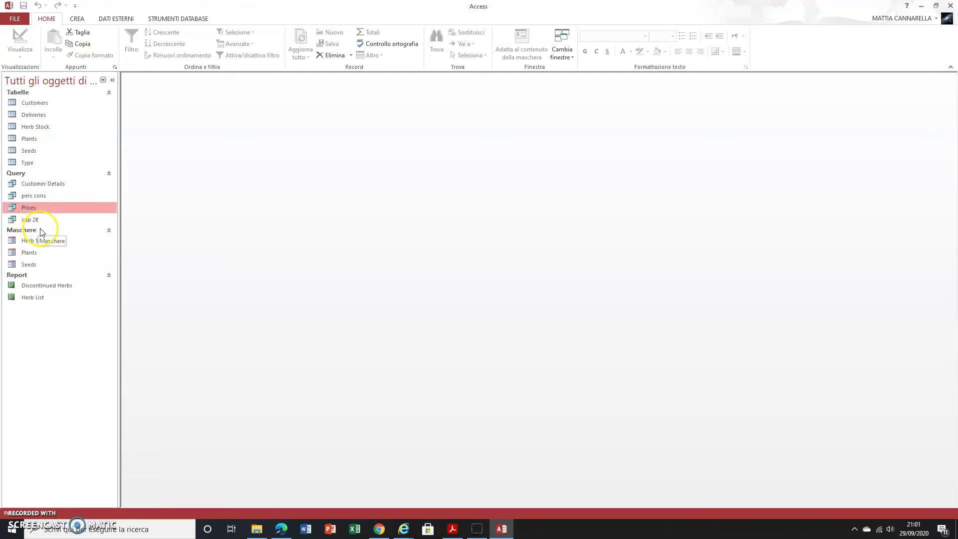
Reopen the perc cons query to check it, and switch to the Sample Test 1 PDF to read exercise 22.
double_click(31, 199)
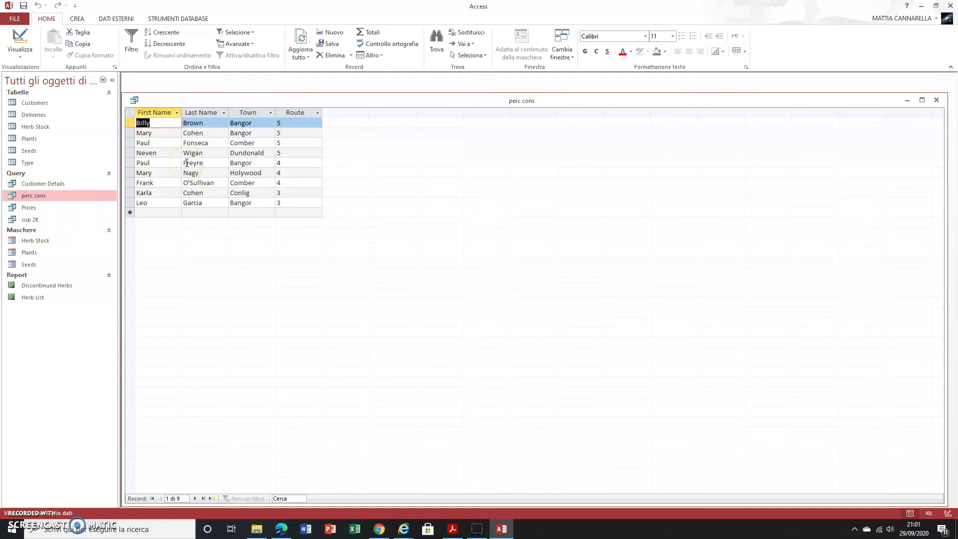
key("alt+Tab")
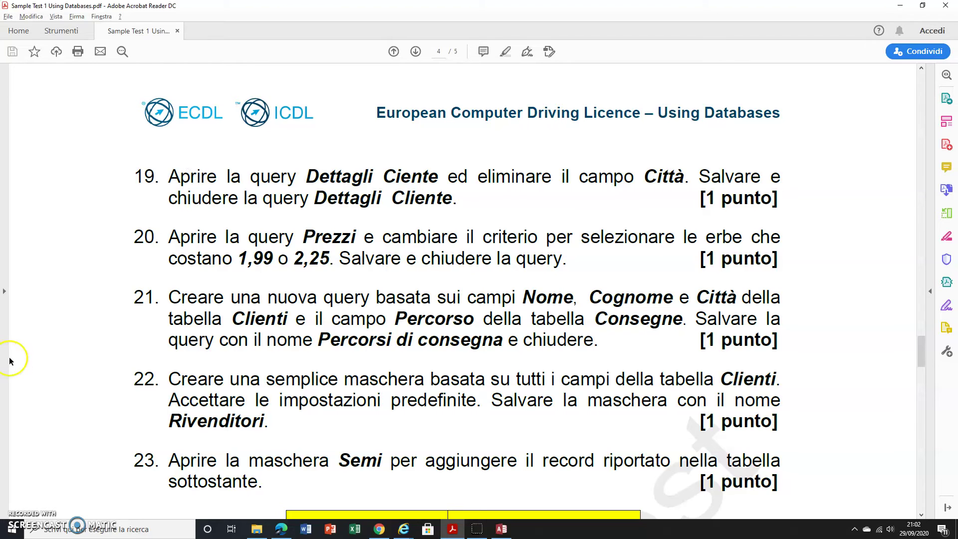
scroll(220, 321, "down", 1)
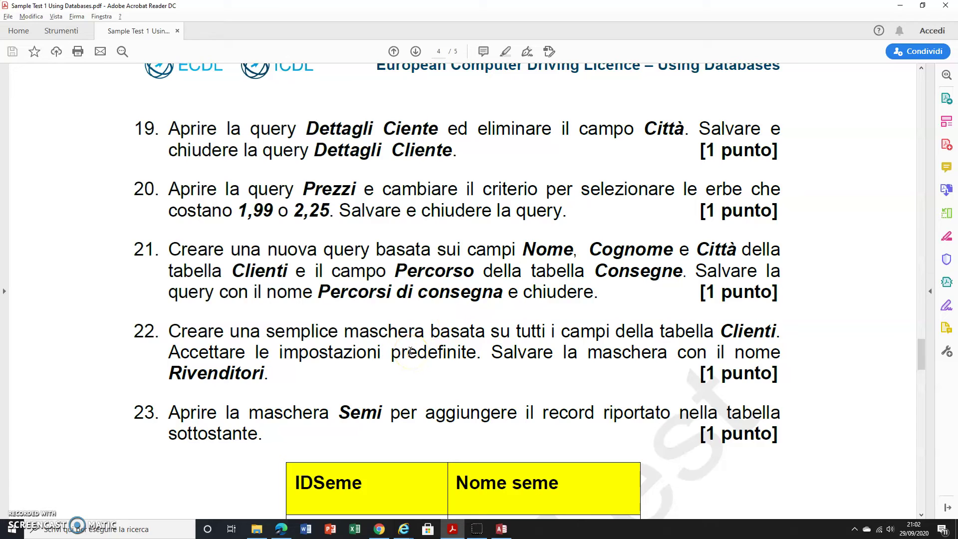
scroll(406, 326, "down", 1)
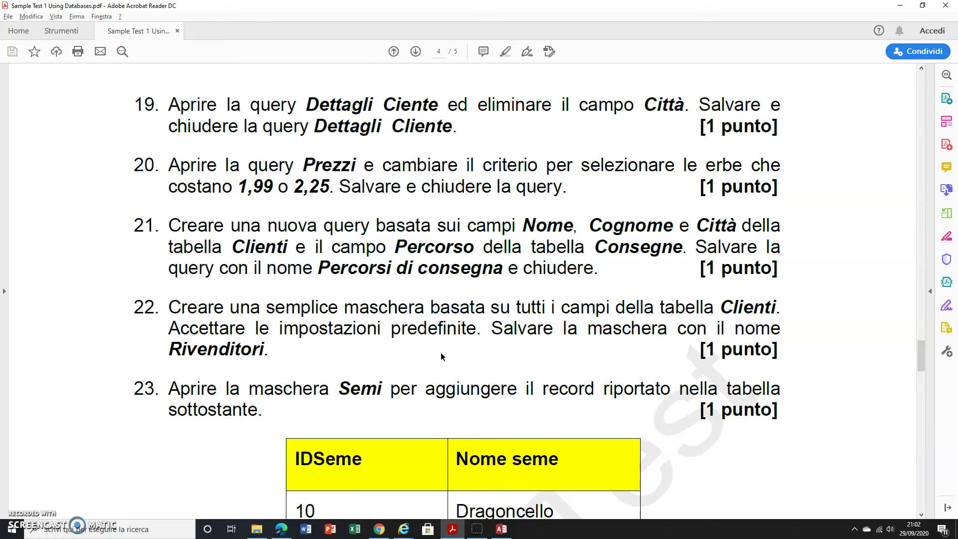
Switch to Access and, after rechecking exercise 22 in the PDF, create a simple form from the Customers table and maximize it.
key("alt+Tab")
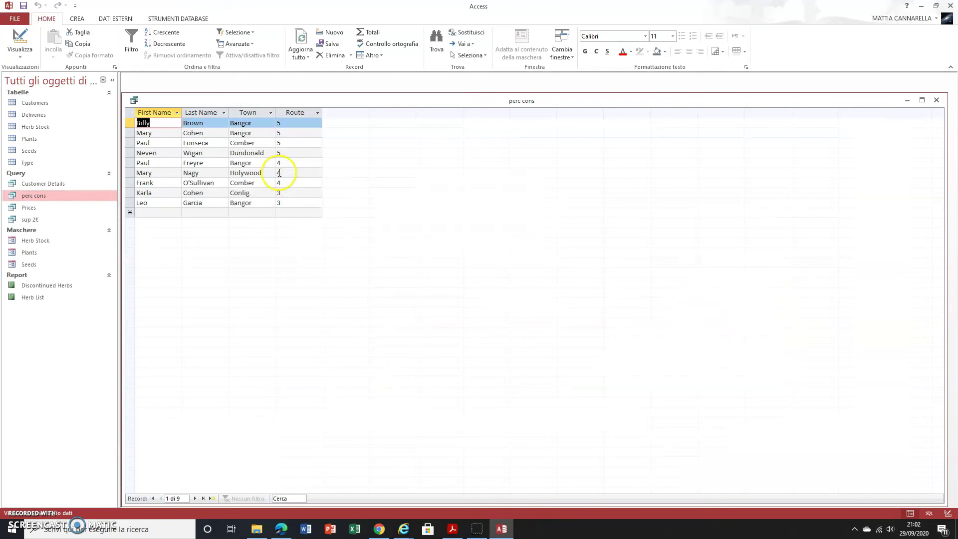
left_click(85, 20)
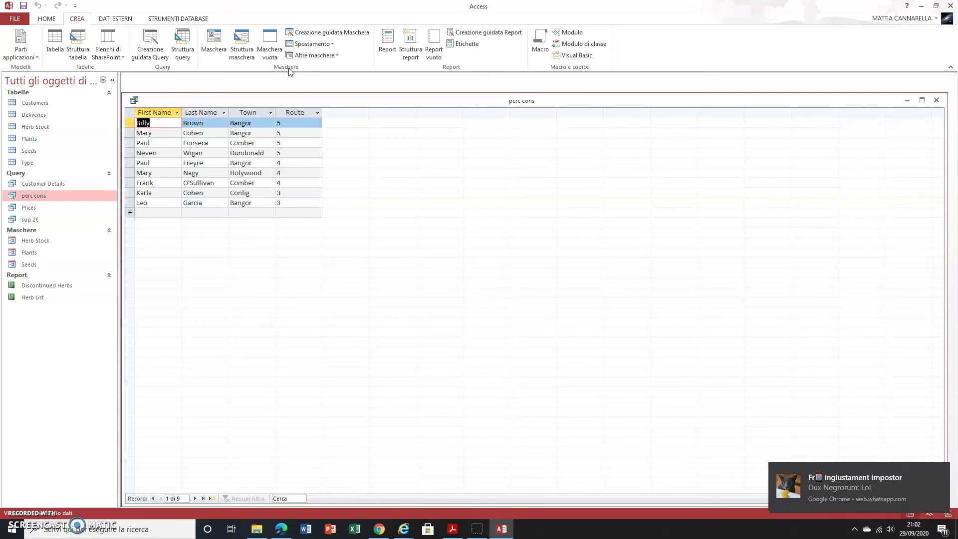
key("alt+Tab")
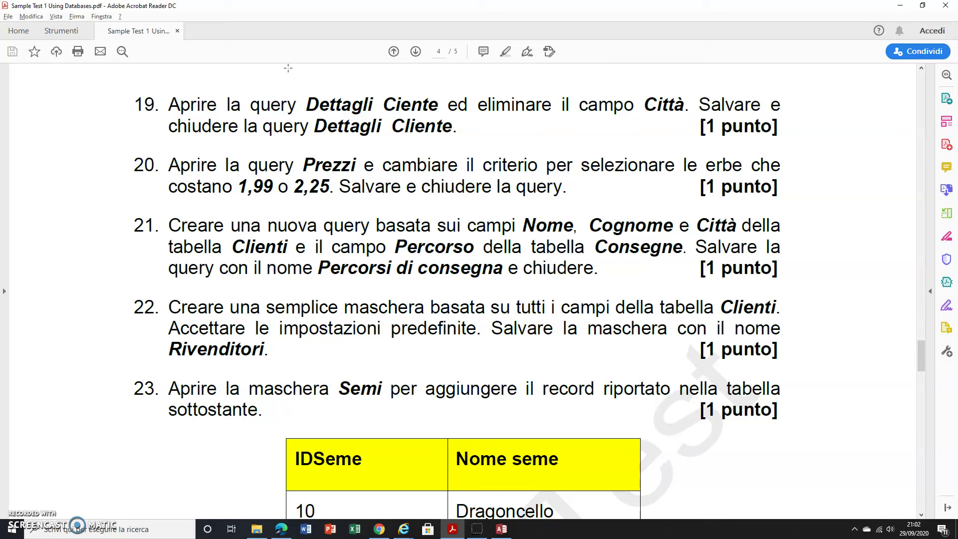
key("alt+Tab")
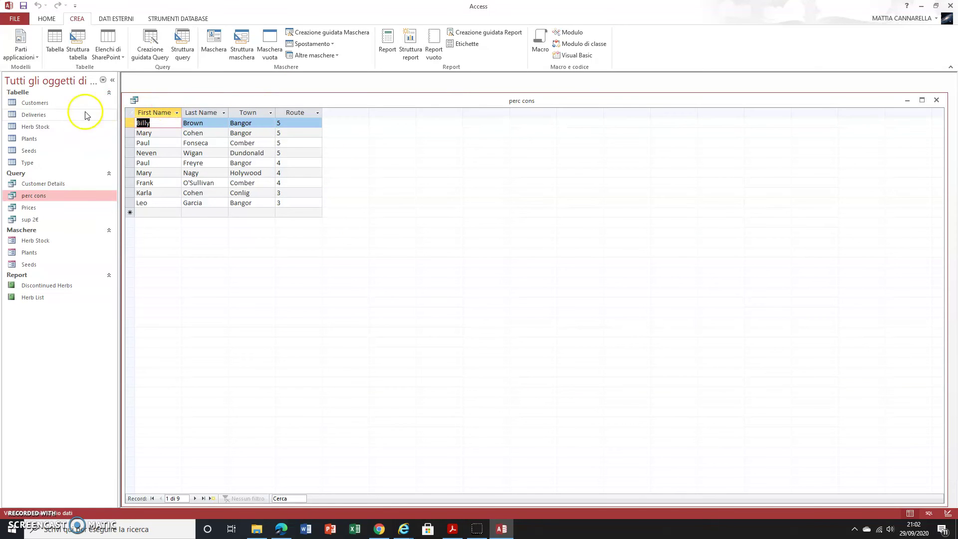
left_click(37, 103)
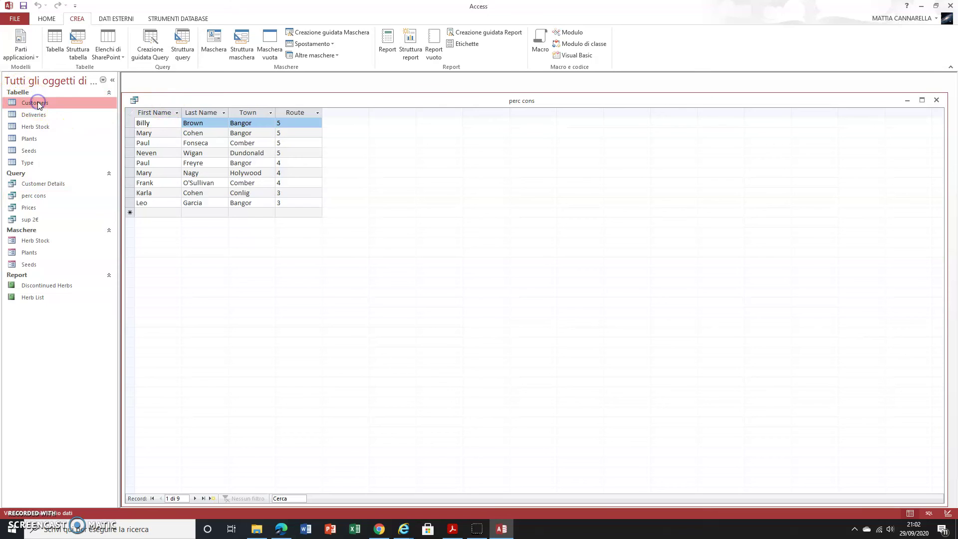
double_click(38, 104)
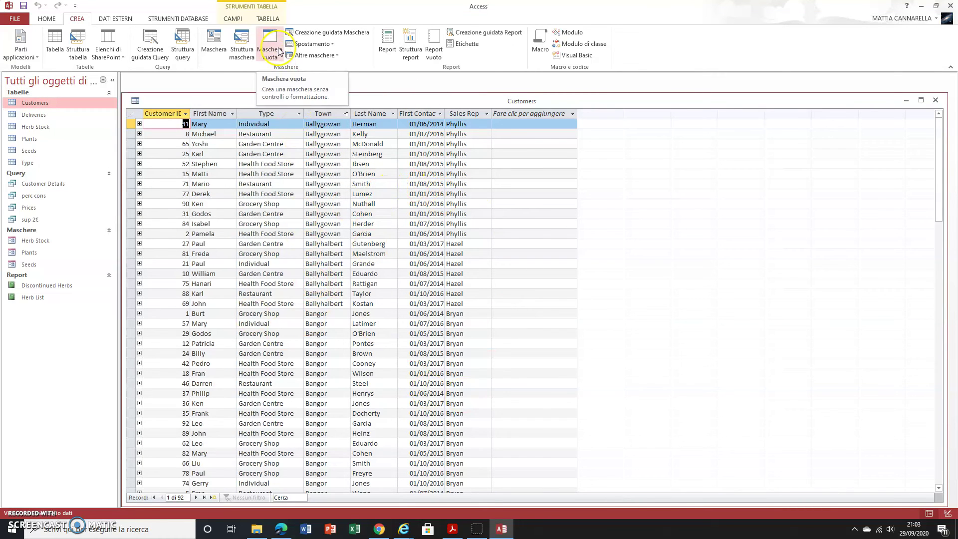
left_click(213, 41)
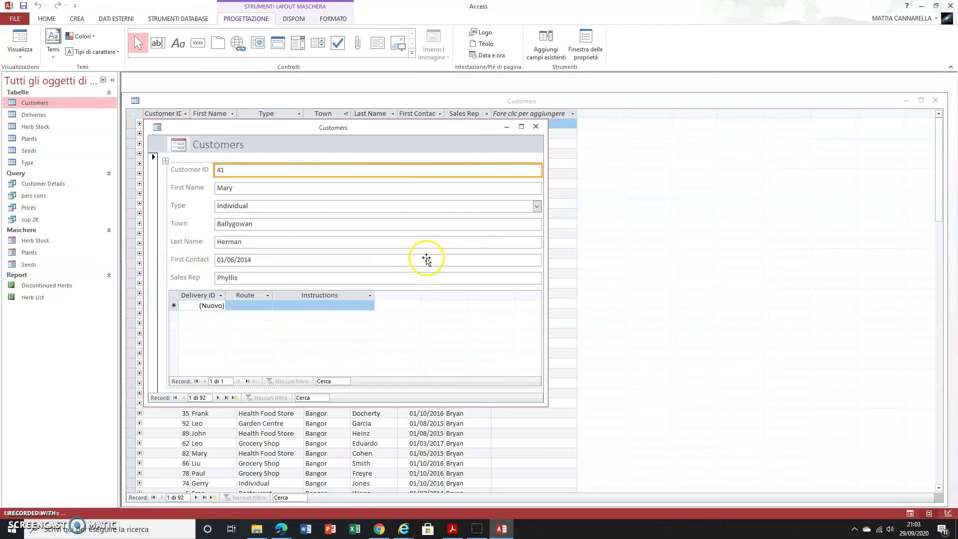
left_click(522, 127)
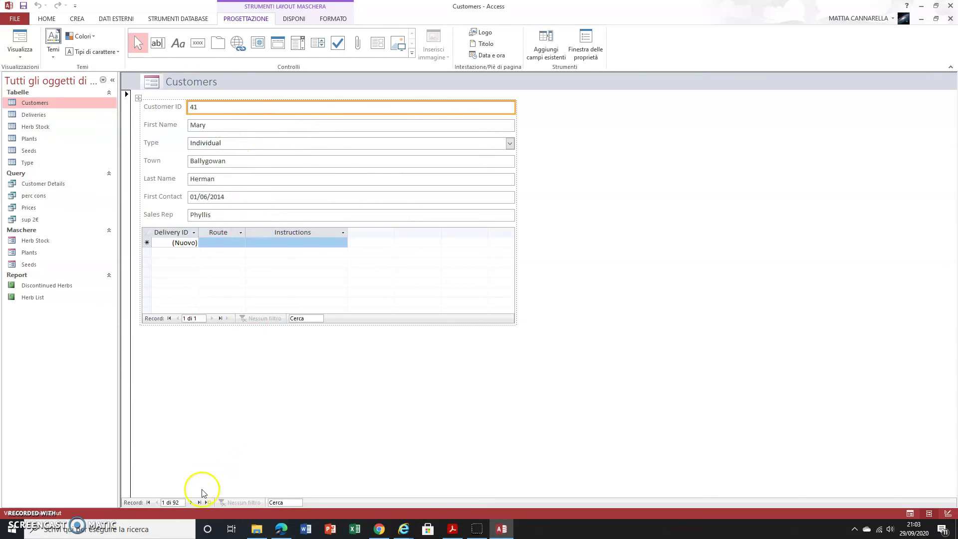
Browse the Customers form's records forward to record 5, to the last record and back to the first.
left_click(190, 502)
left_click(190, 502)
left_click(190, 502)
left_click(190, 502)
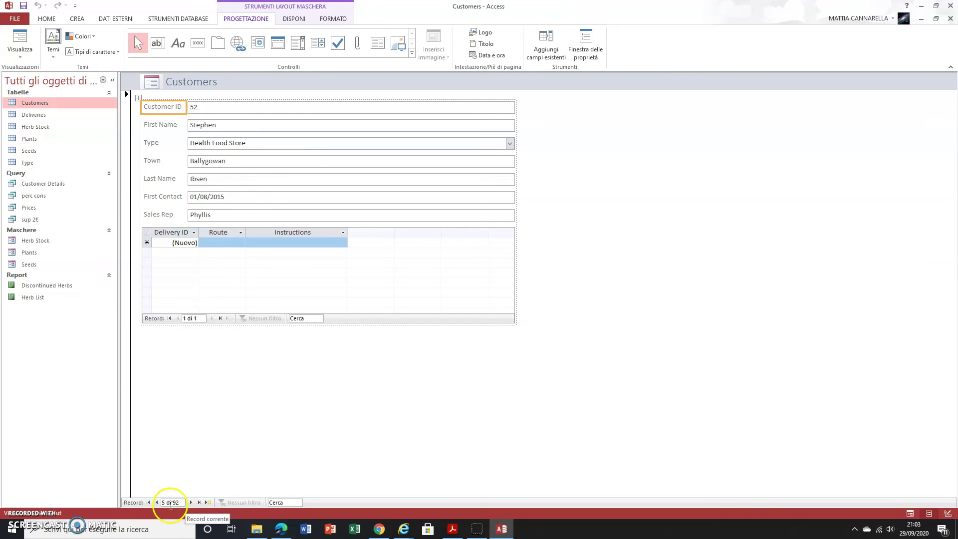
left_click(200, 503)
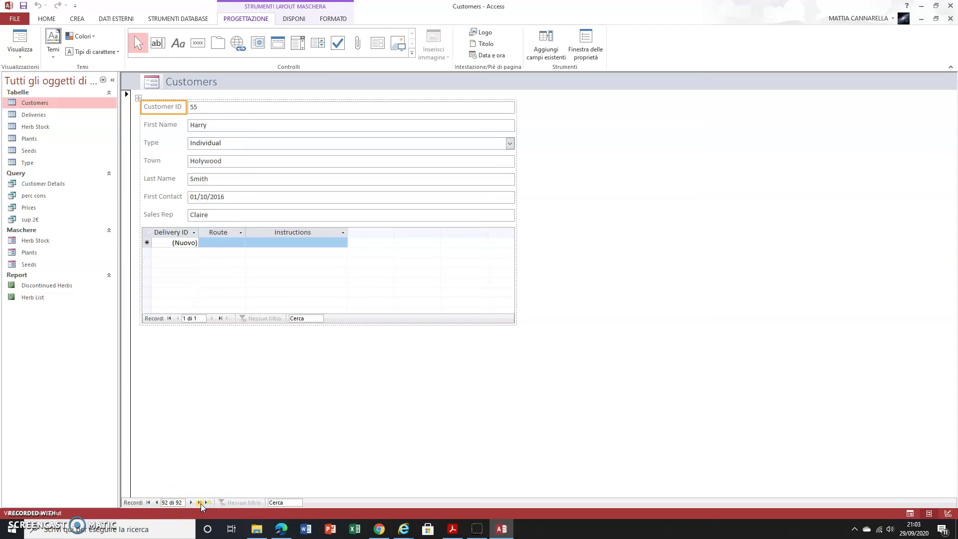
left_click(147, 505)
left_click(149, 503)
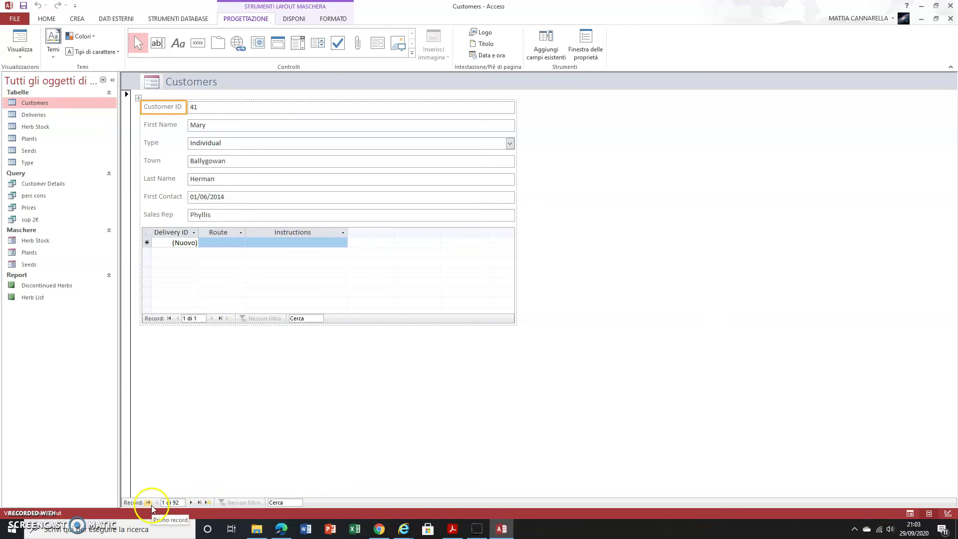
Go to record 7 in the form, compare it with the Customers table and close the table.
left_click(177, 501)
key("Return")
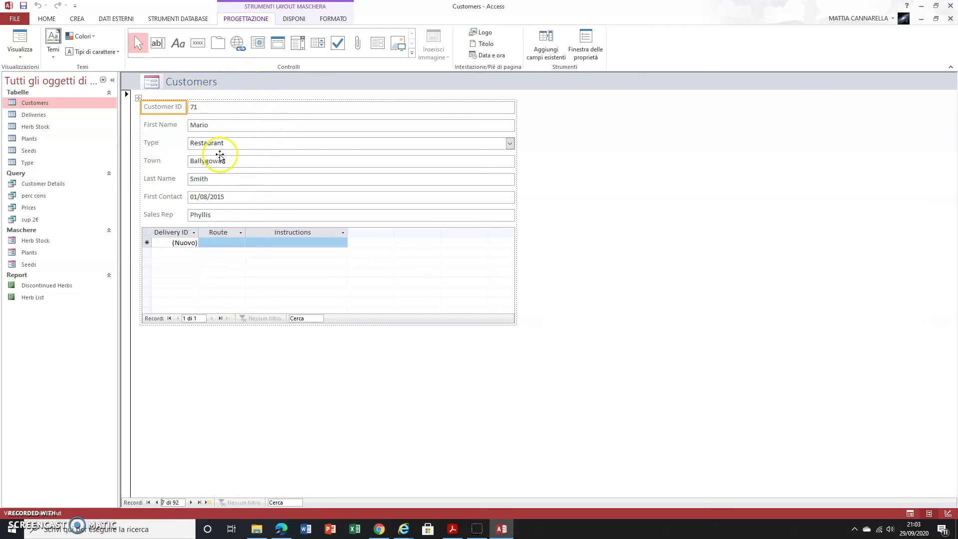
double_click(40, 102)
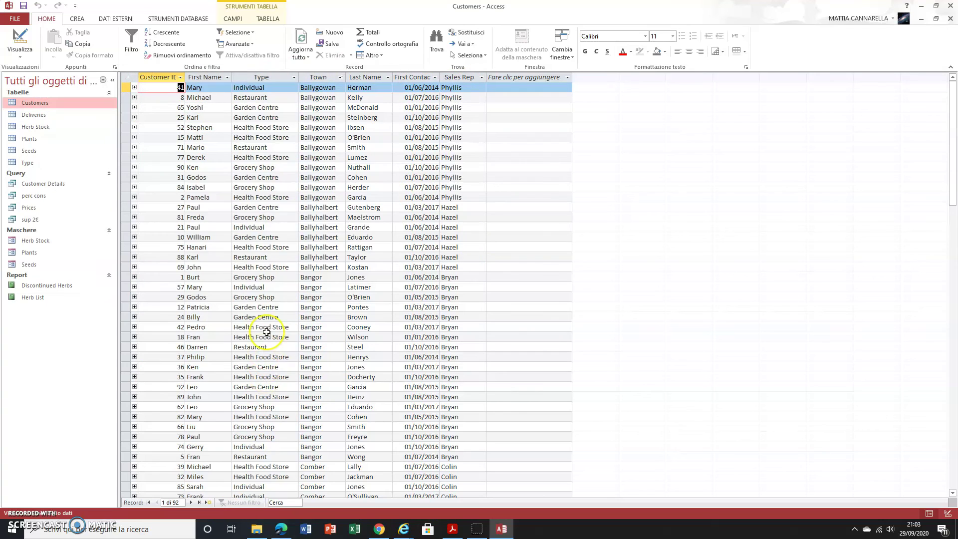
left_click(951, 19)
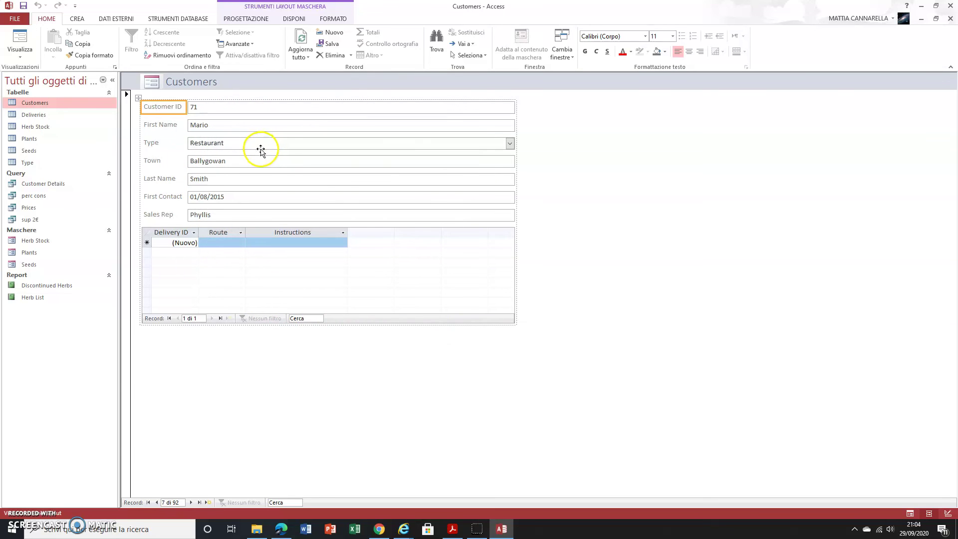
Save the form as Customers 2 and close it.
left_click(23, 6)
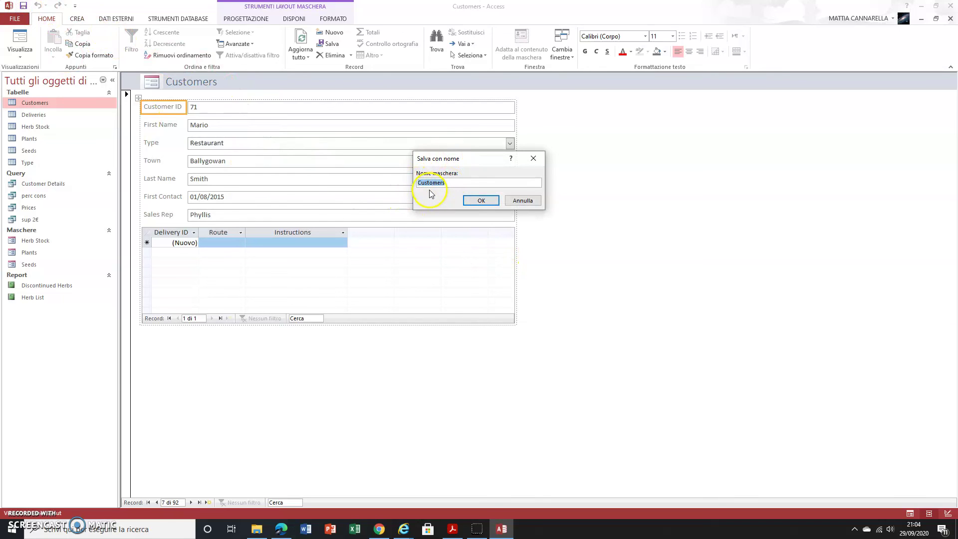
left_click(455, 181)
type("2")
left_click(480, 200)
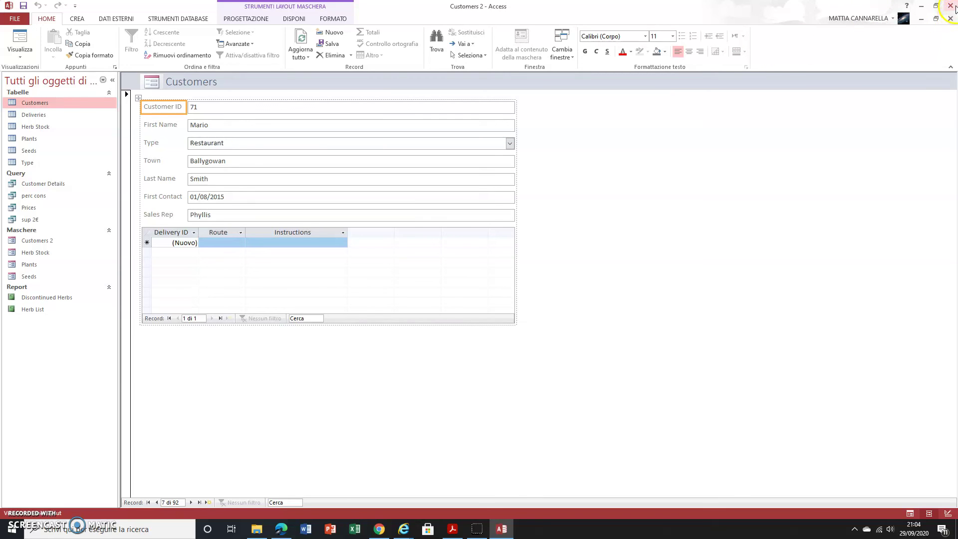
left_click(951, 23)
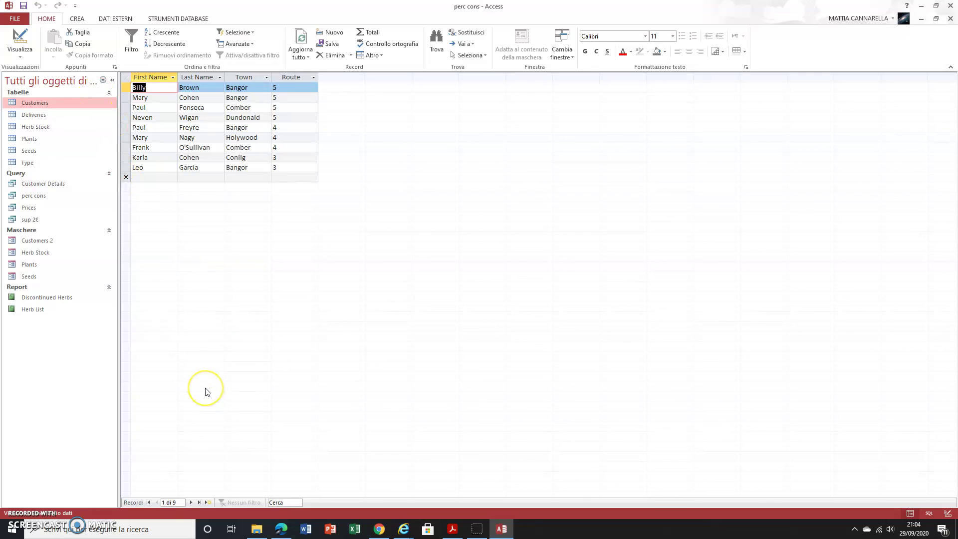
key("alt+Tab")
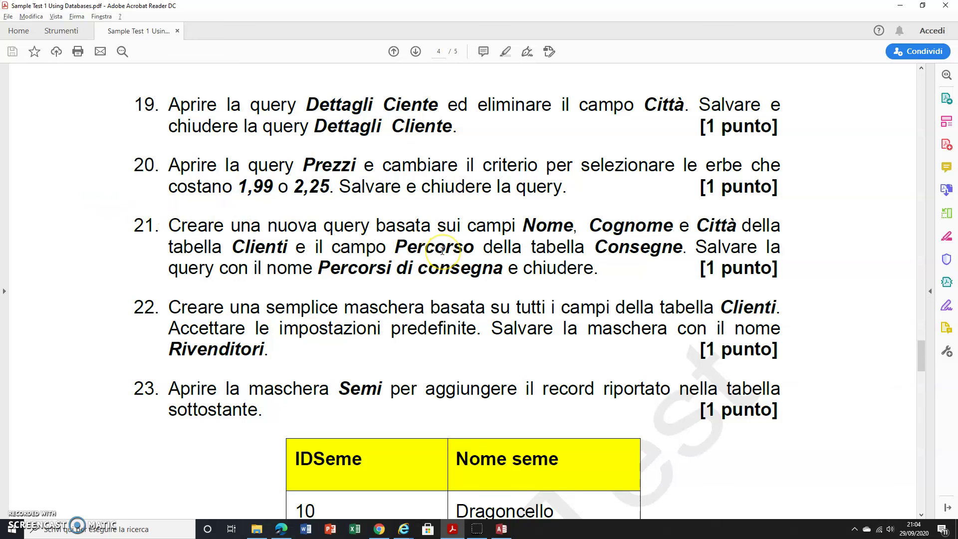
key("alt+Tab")
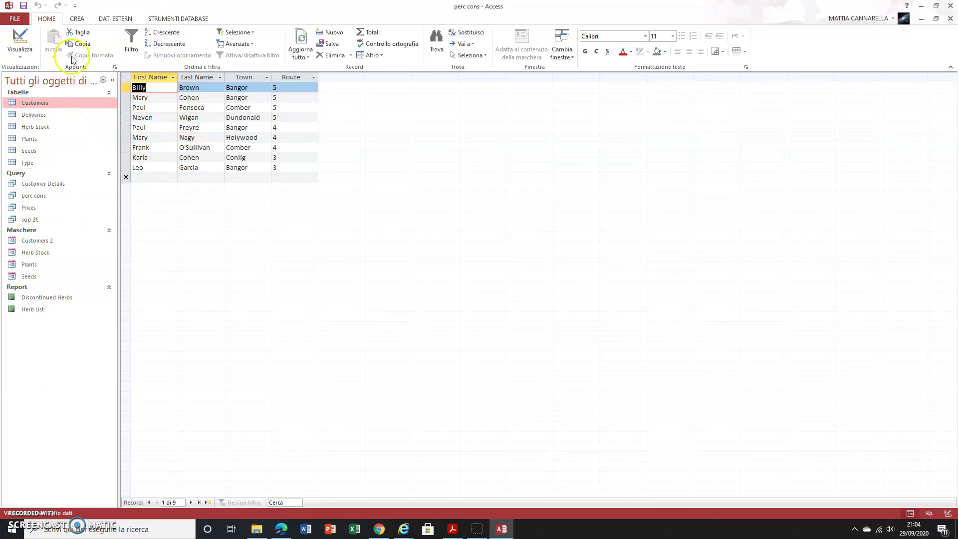
left_click(78, 19)
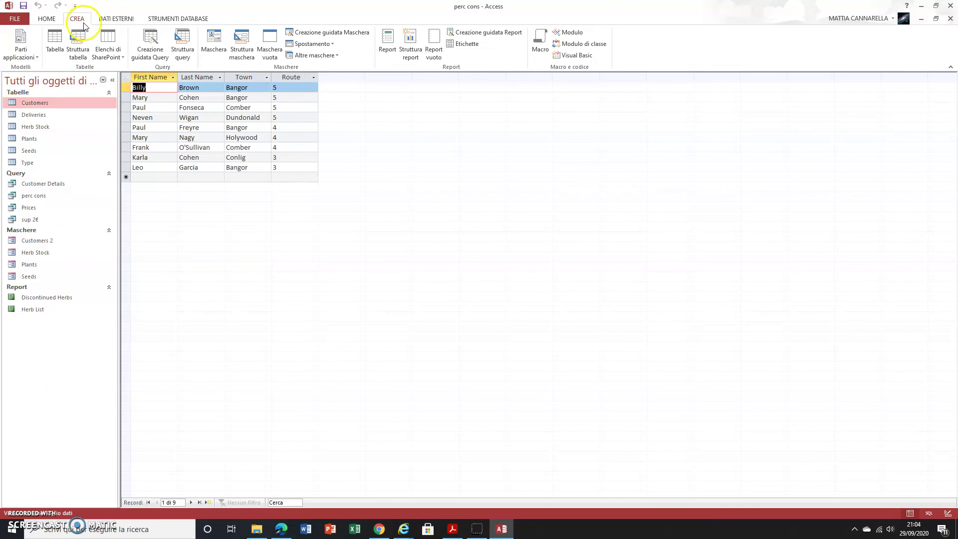
left_click(334, 38)
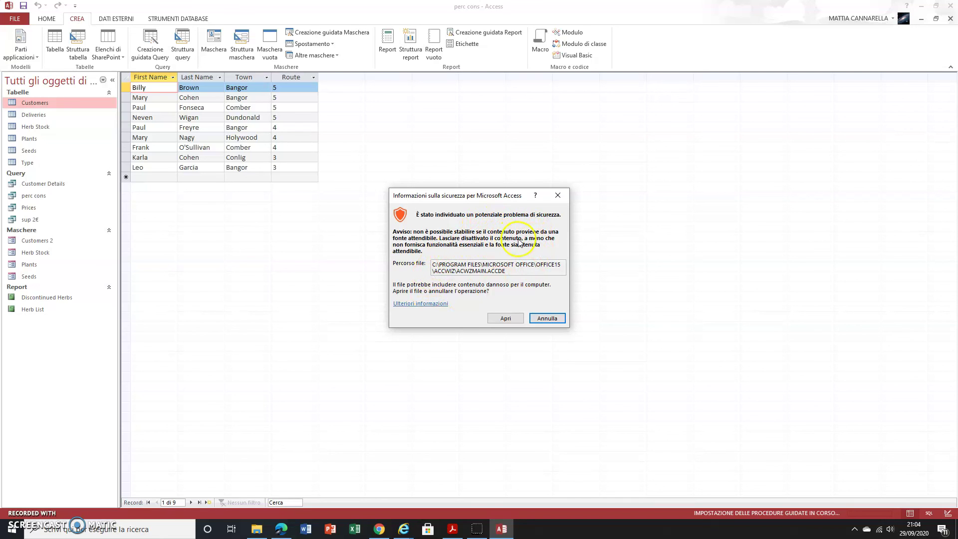
left_click(544, 318)
left_click(483, 309)
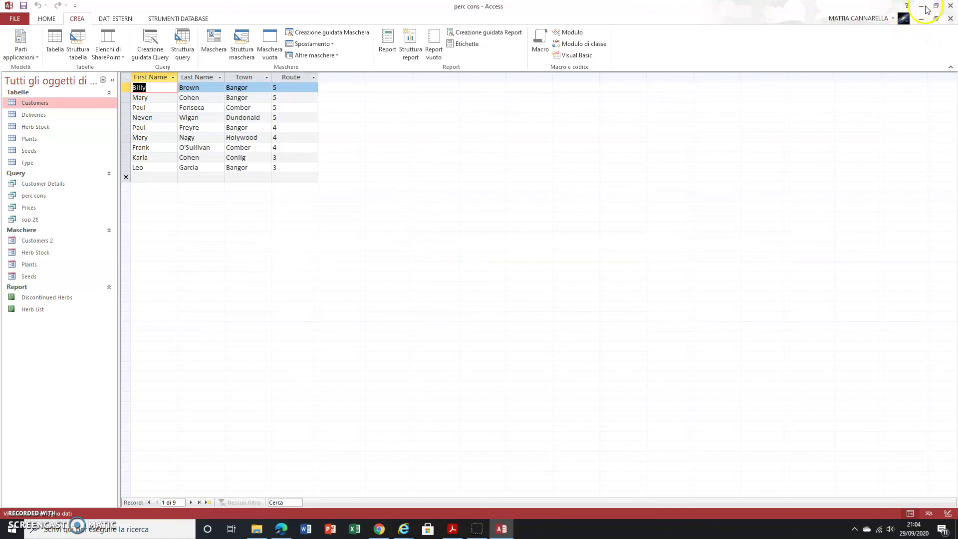
Close the perc cons query, start the Form Wizard despite the security notice, and include all fields of the Customers table.
left_click(951, 19)
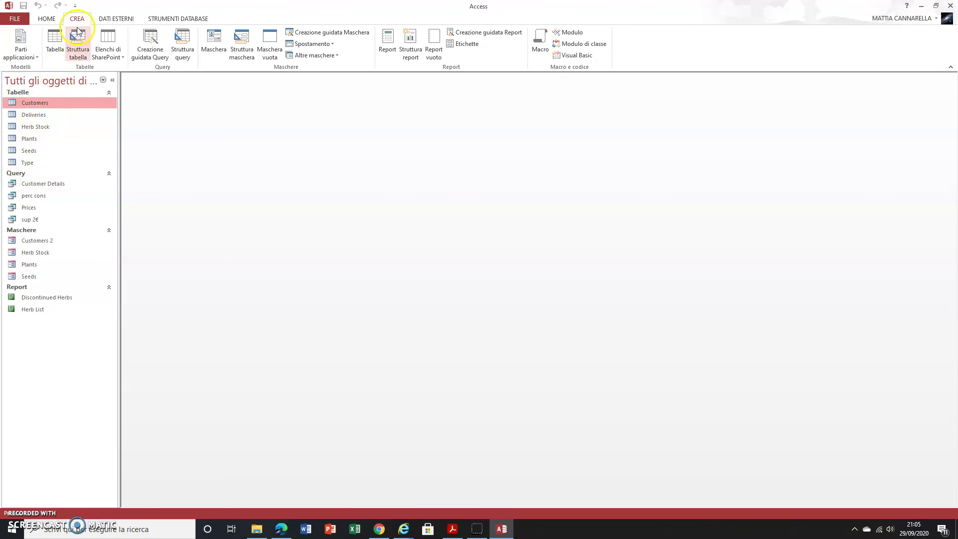
left_click(358, 32)
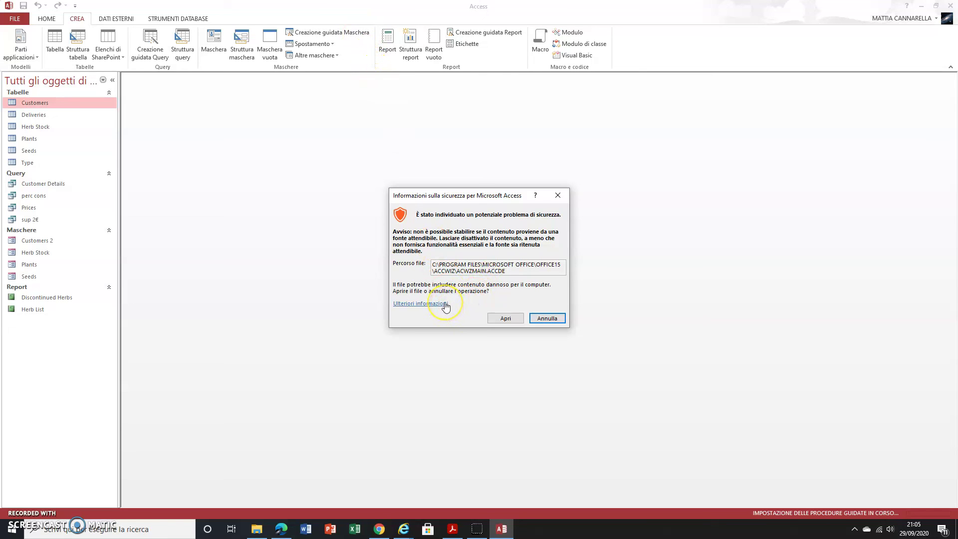
left_click(516, 323)
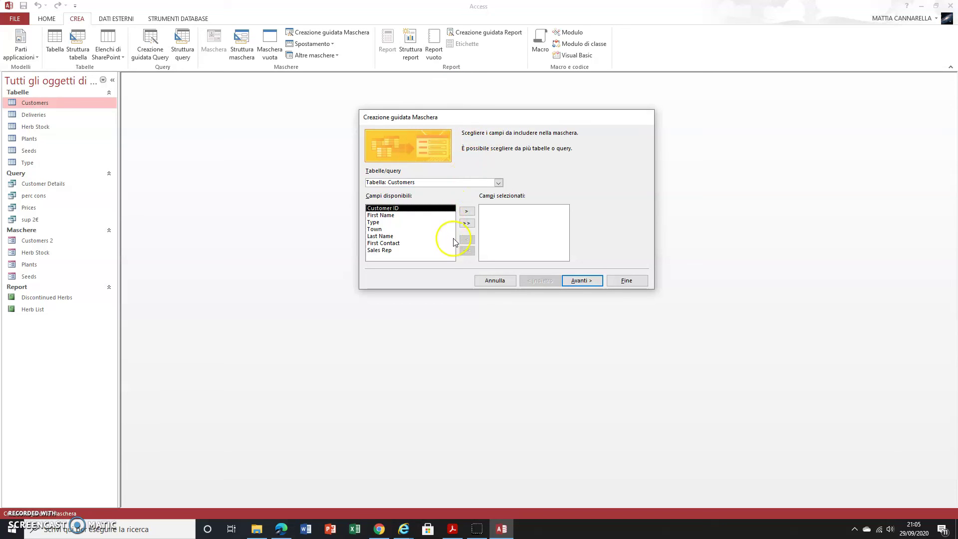
left_click(467, 223)
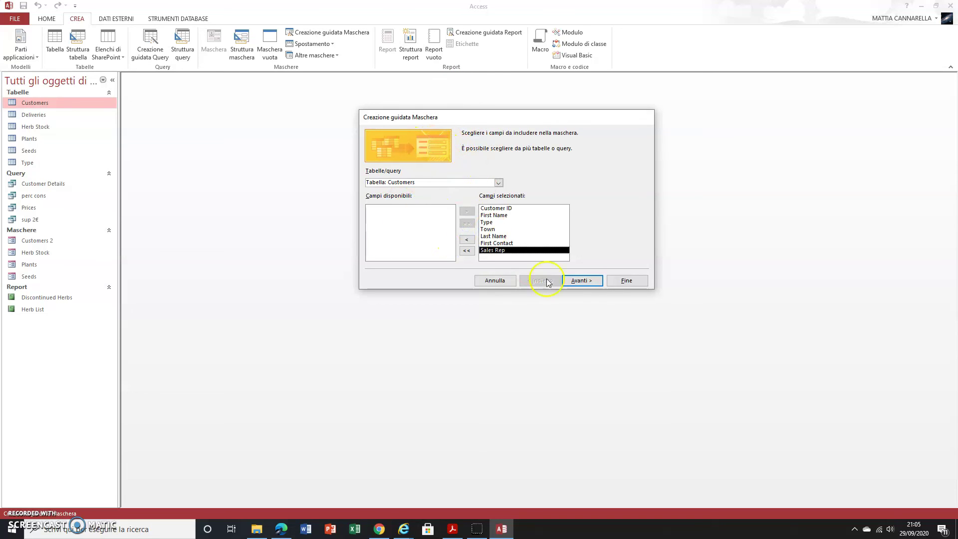
Keep the columnar layout, title the form Customers 3 and finish the wizard with the form opened for viewing.
left_click(582, 280)
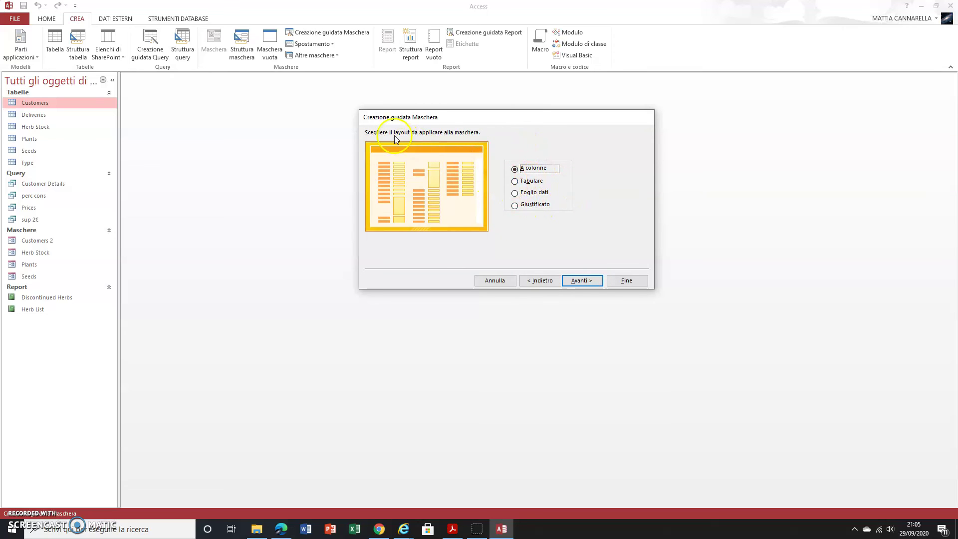
left_click(579, 281)
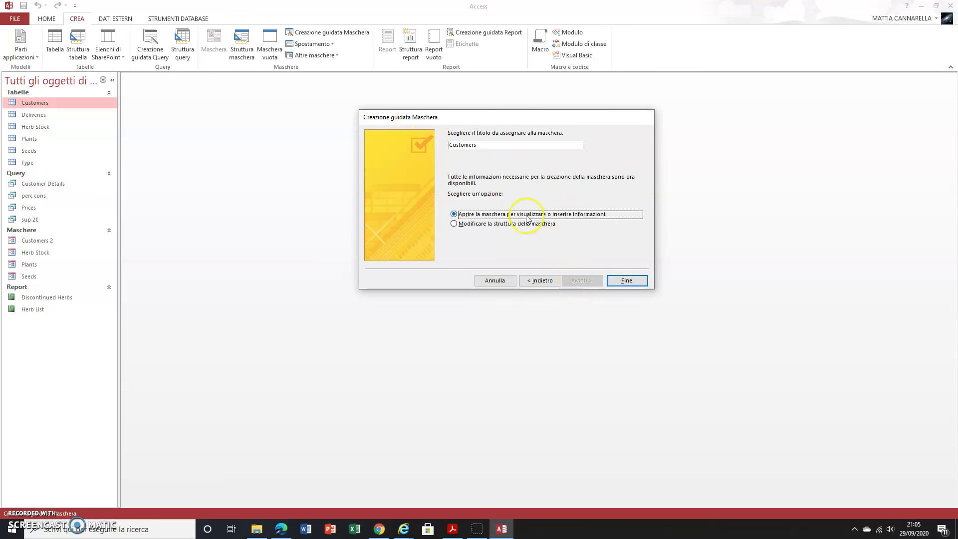
left_click(488, 145)
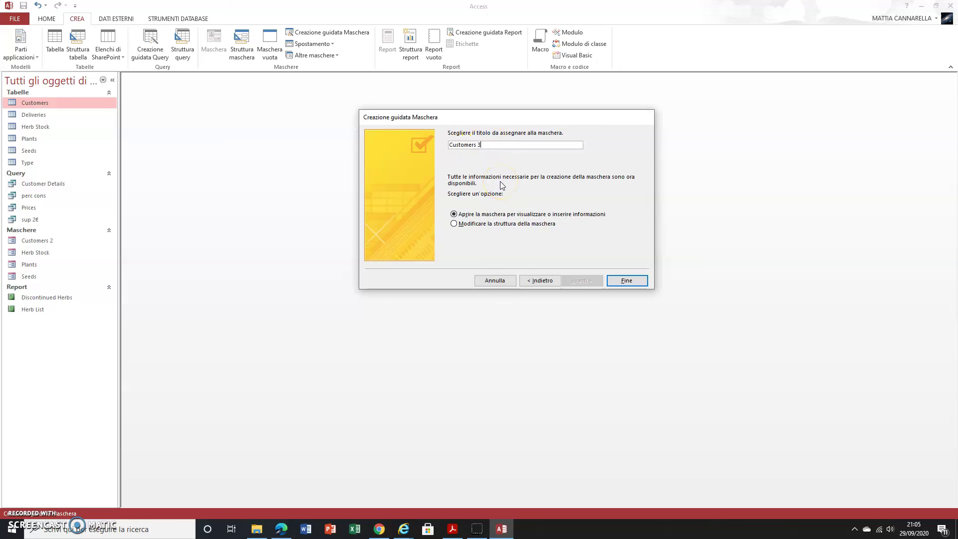
left_click(627, 280)
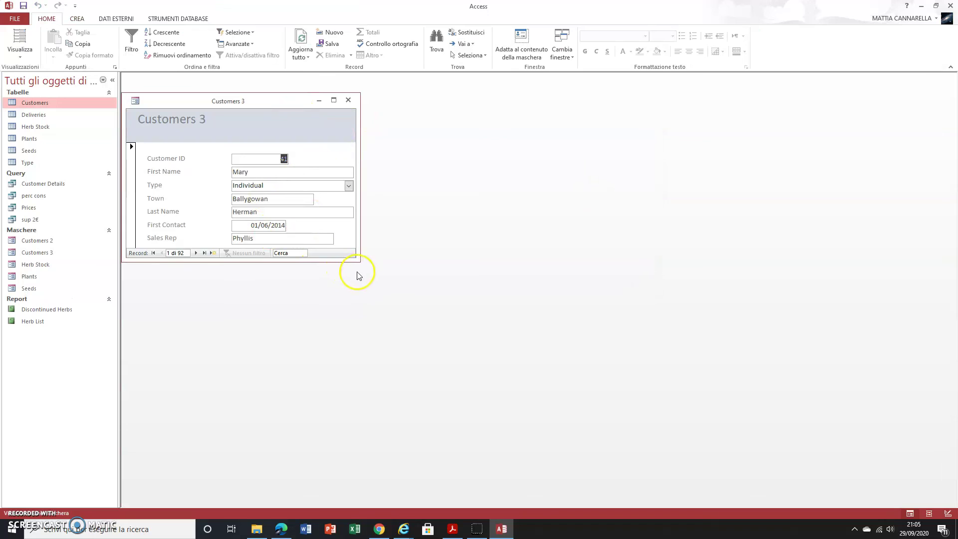
Maximize the Customers 3 form, browse its records forward to record 8 and go to a new blank record.
left_click_drag(358, 261, 639, 415)
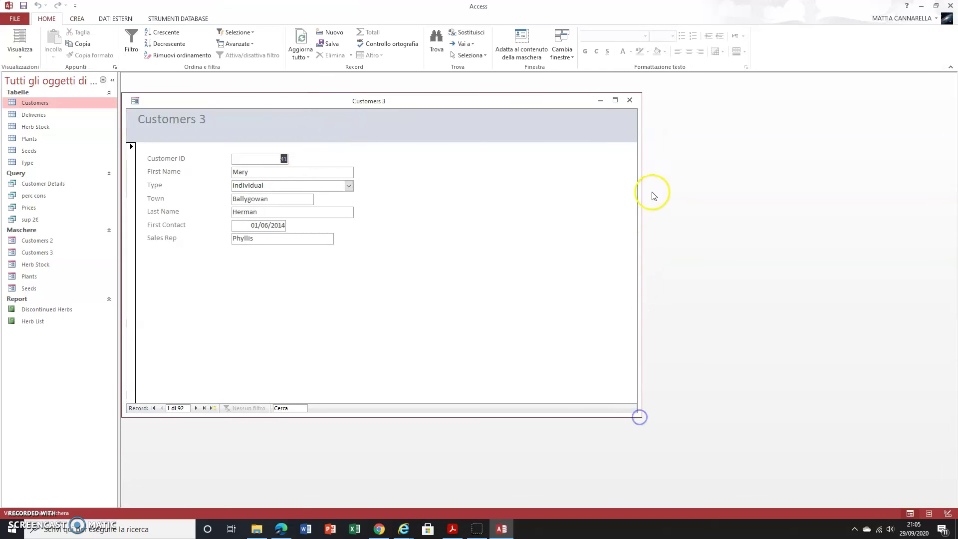
left_click(615, 99)
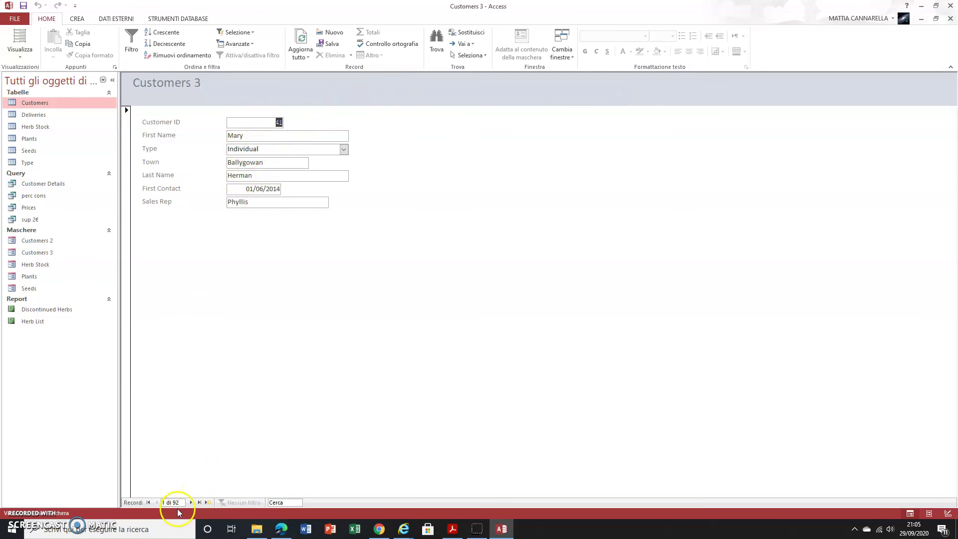
left_click(191, 503)
left_click(191, 504)
left_click(191, 504)
left_click(192, 503)
left_click(191, 503)
left_click(191, 503)
left_click(191, 504)
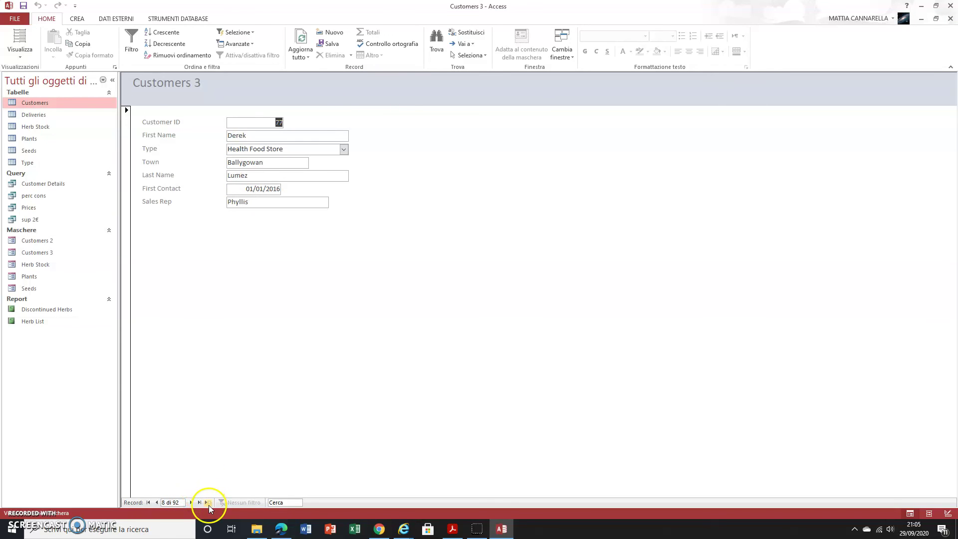
left_click(208, 504)
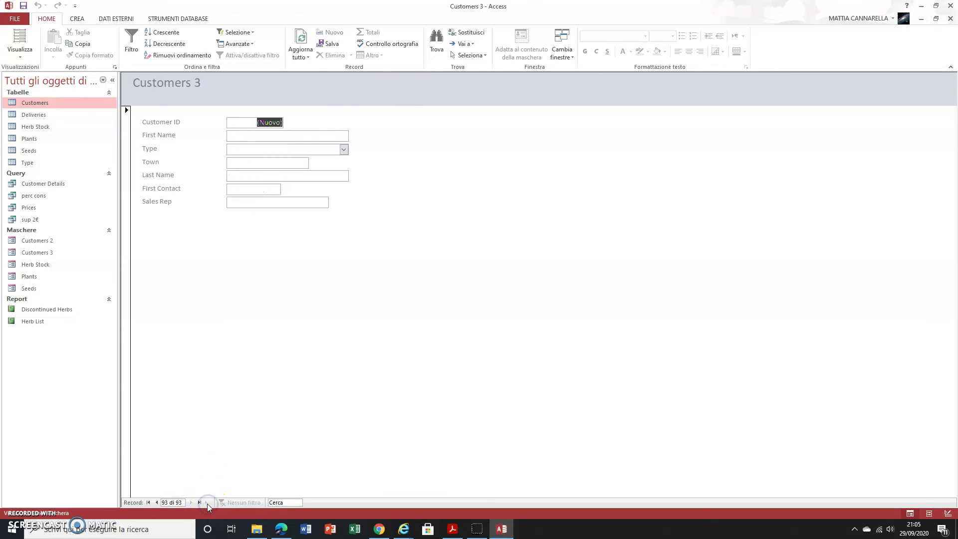
Switch to the sample test PDF in Acrobat Reader and recheck the form exercises 22 and 23.
key("alt+Tab")
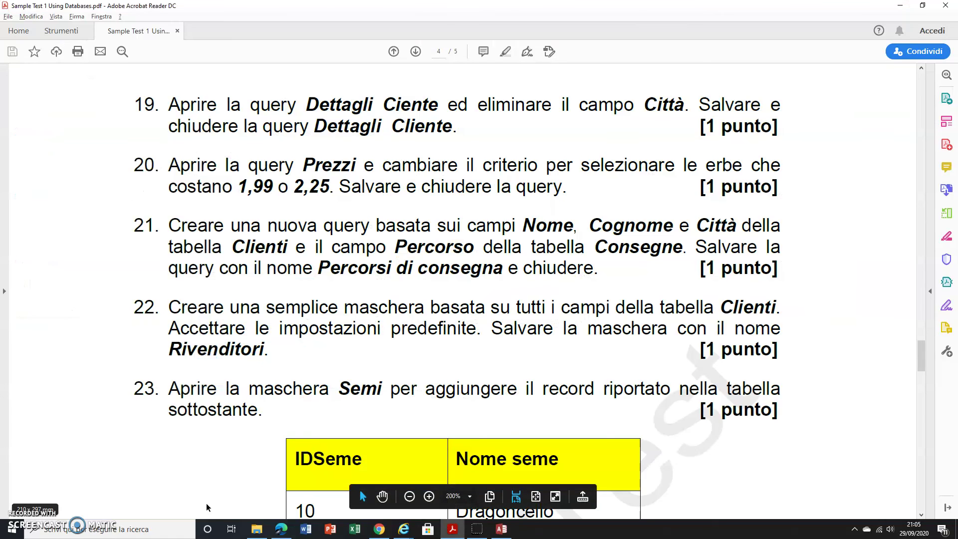
key("alt+Tab")
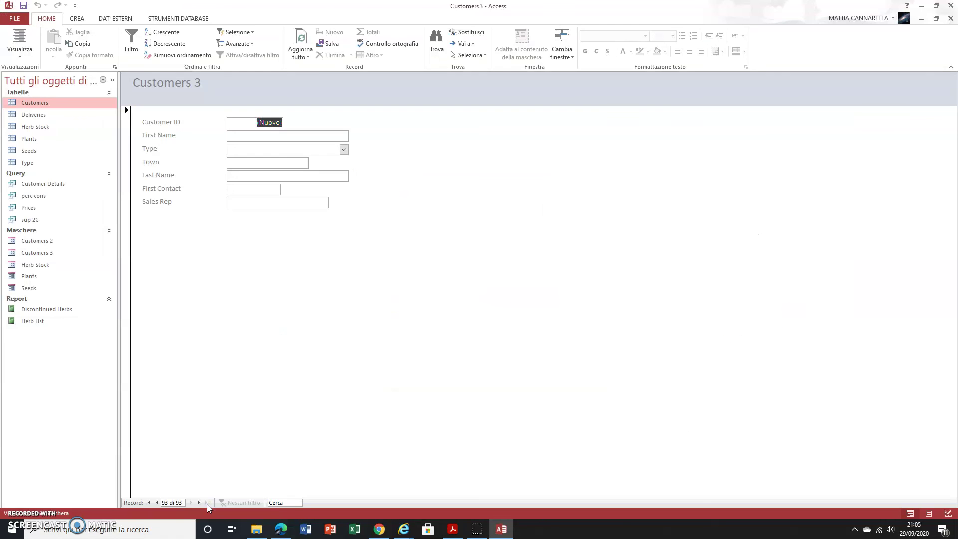
left_click(231, 529)
key("alt+Tab")
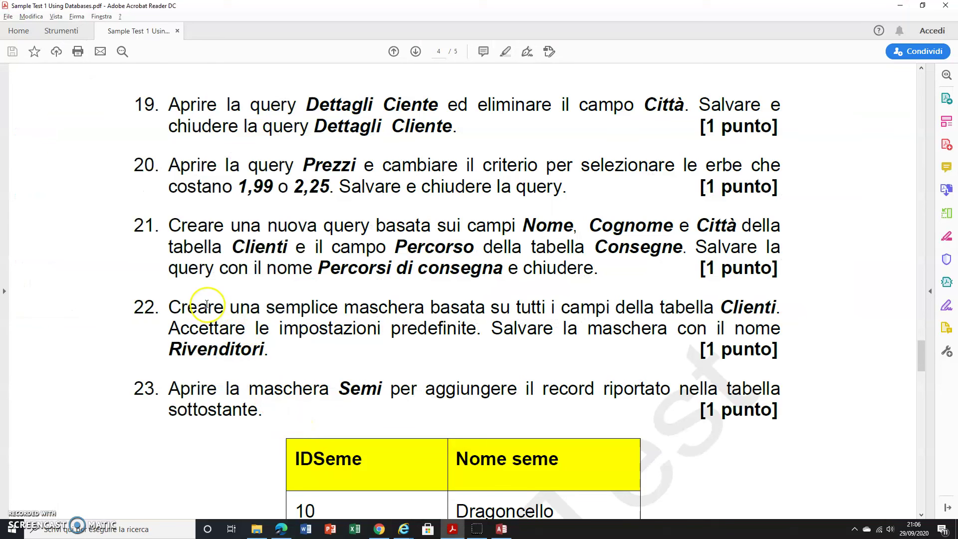